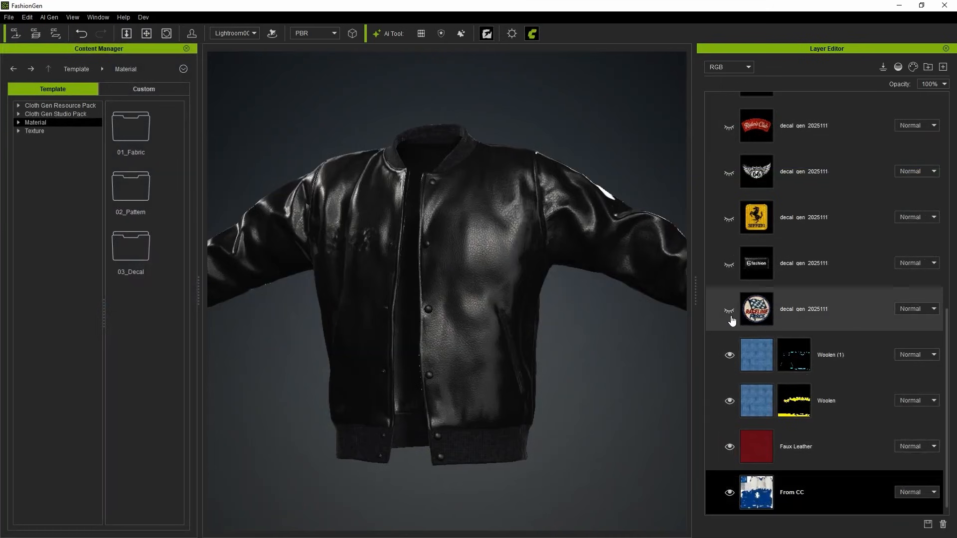
Show the Raceline Force, fashion label, Ferrari, winged 66 and Riders Club decal layers on the leather jacket.
click(729, 309)
click(729, 263)
click(729, 217)
click(729, 178)
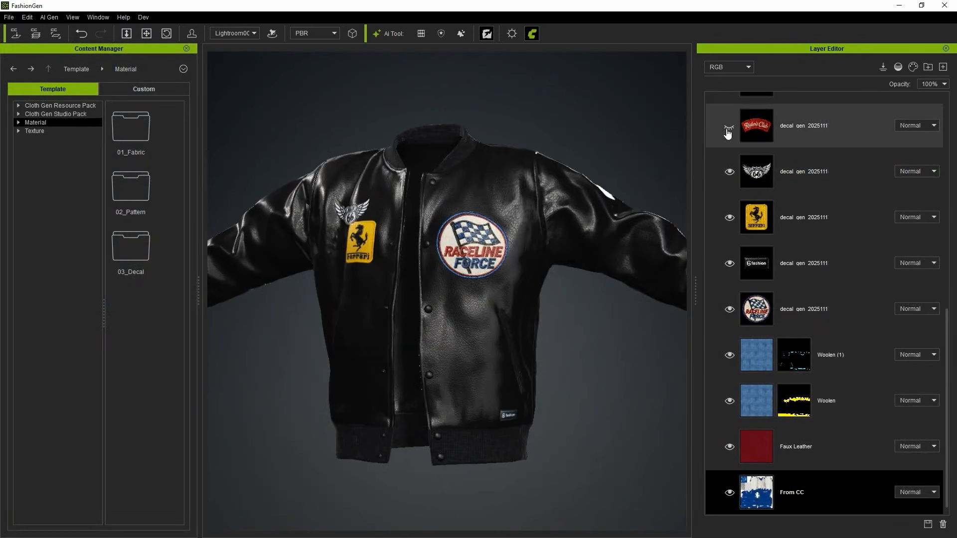
click(729, 128)
Show the 05 New York, Track Force and copper shield decal layers on the jacket.
scroll(726, 129, up, 1)
click(729, 145)
scroll(726, 147, up, 2)
scroll(725, 150, up, 3)
click(730, 306)
click(729, 257)
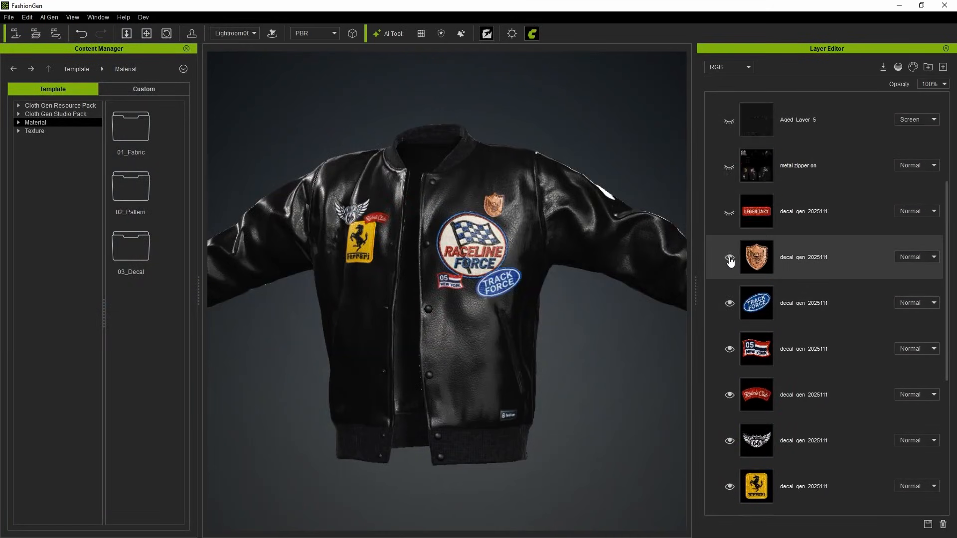
Show the Legendary decal, metal zipper on and Aged Layer 5 layers on the jacket.
click(729, 211)
click(729, 165)
click(730, 120)
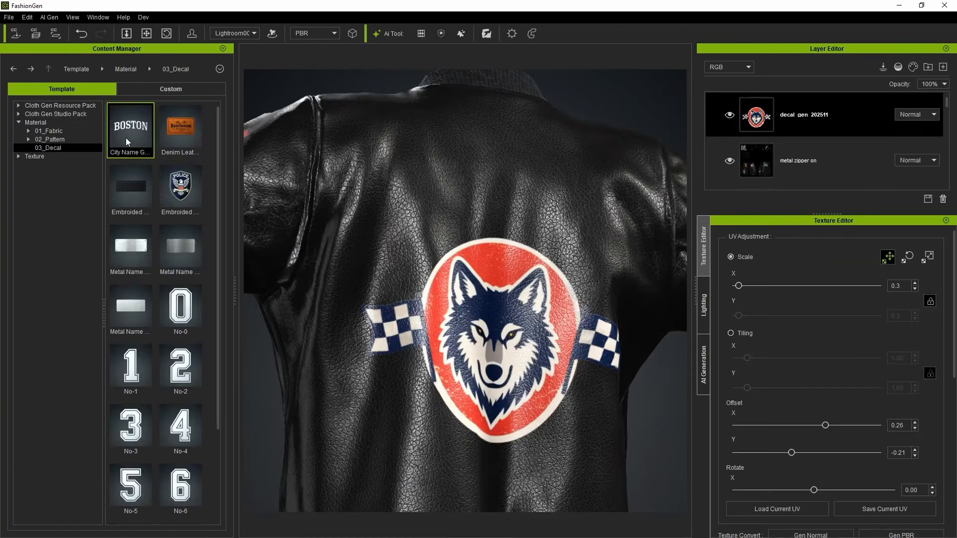
click(861, 172)
drag(861, 170, 838, 89)
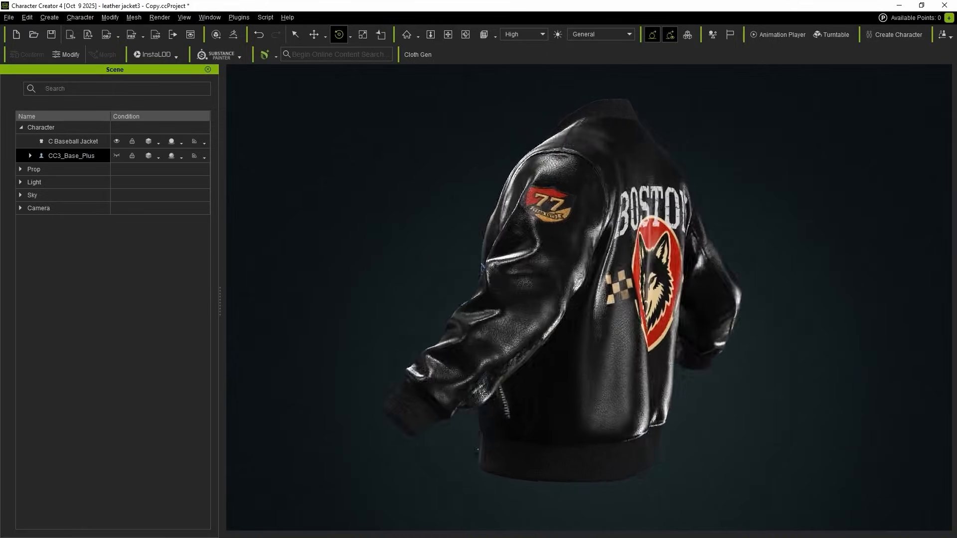
right_drag(484, 395, 304, 397)
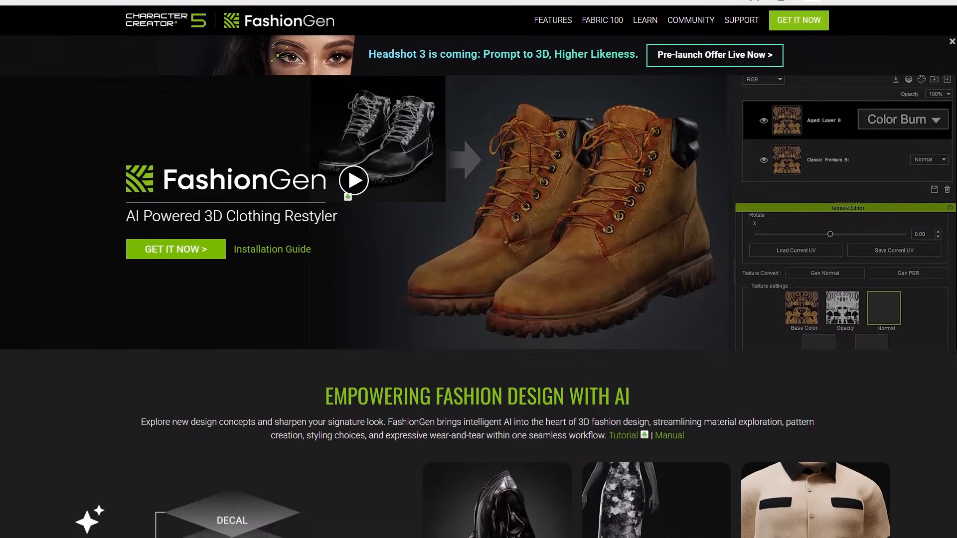
Review the FashionGen product page's feature overview and the Content Store section on color masking and blend modes.
scroll(956, 35, down, 1)
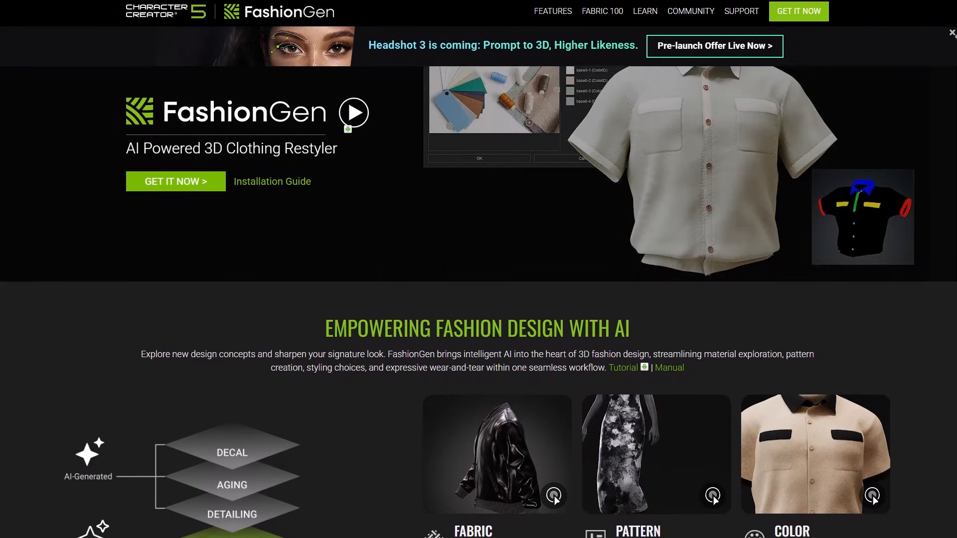
scroll(479, 299, down, 2)
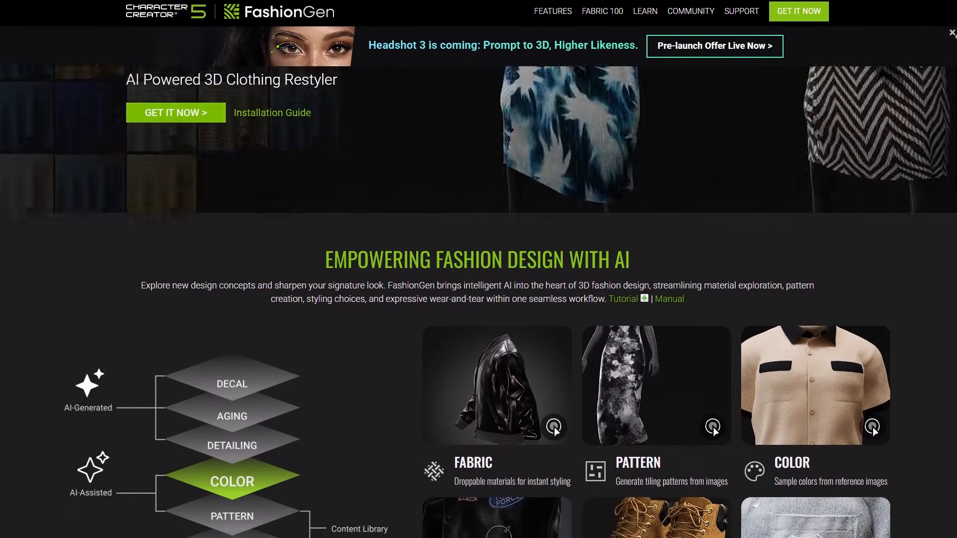
scroll(478, 299, down, 2)
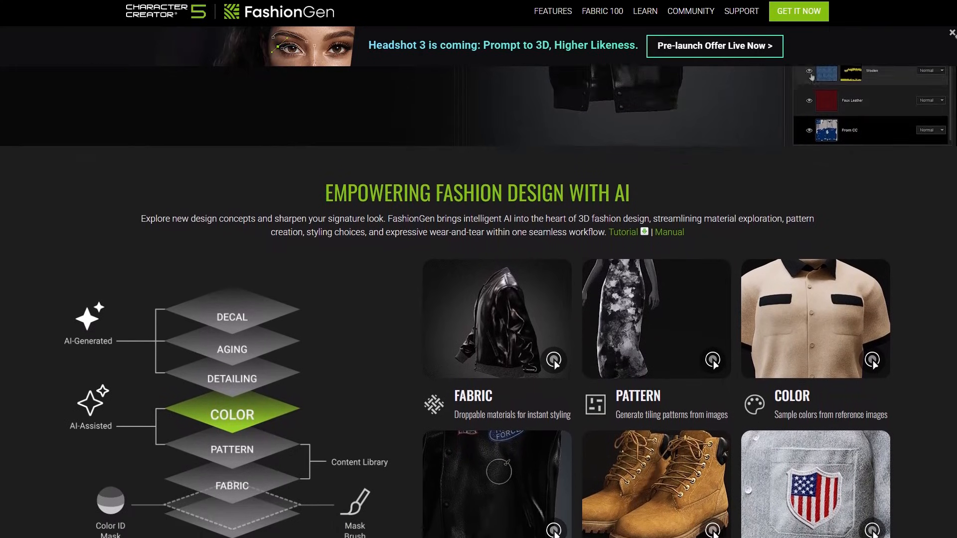
scroll(478, 299, down, 2)
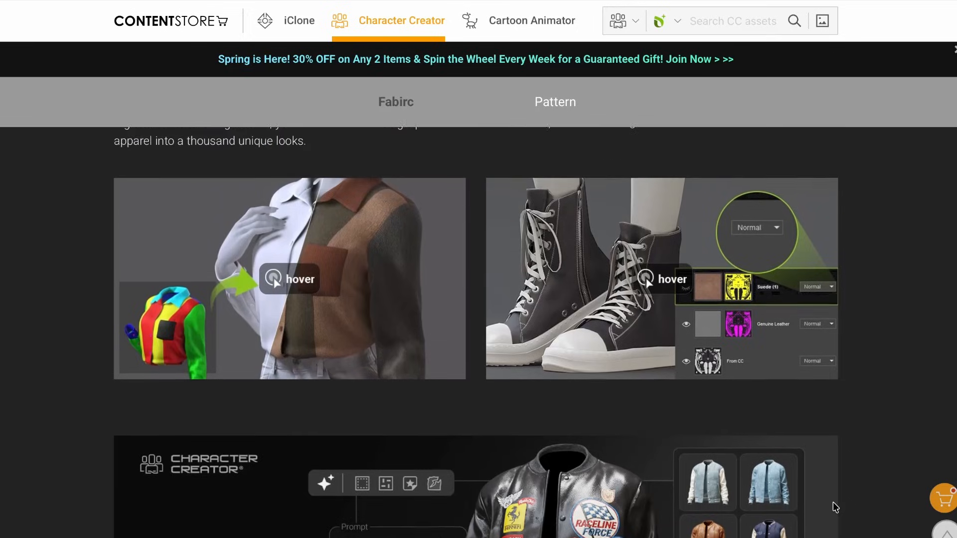
scroll(835, 507, up, 3)
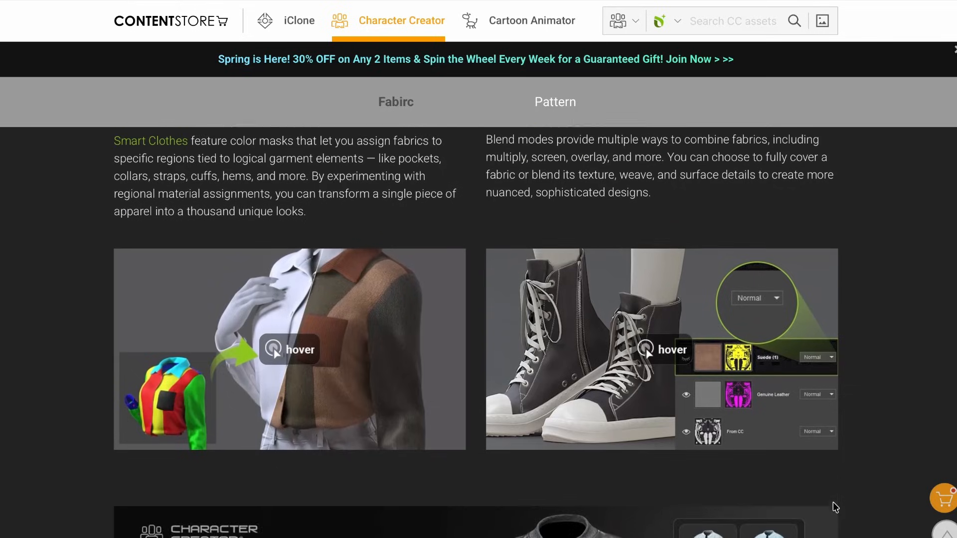
scroll(835, 507, up, 5)
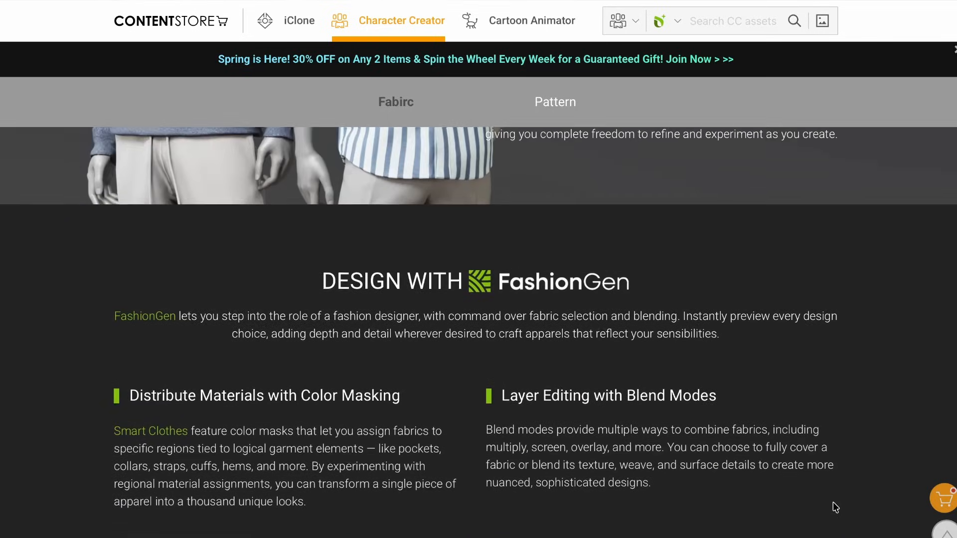
scroll(835, 507, up, 5)
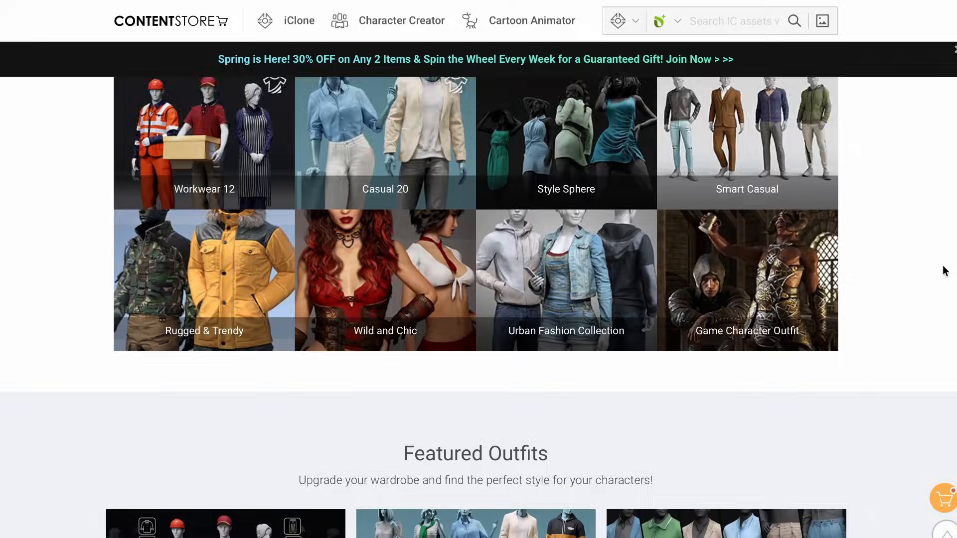
Browse the Content Store's featured outfits and the Fabric 100 page's section on patterning with FashionGen.
scroll(945, 271, down, 3)
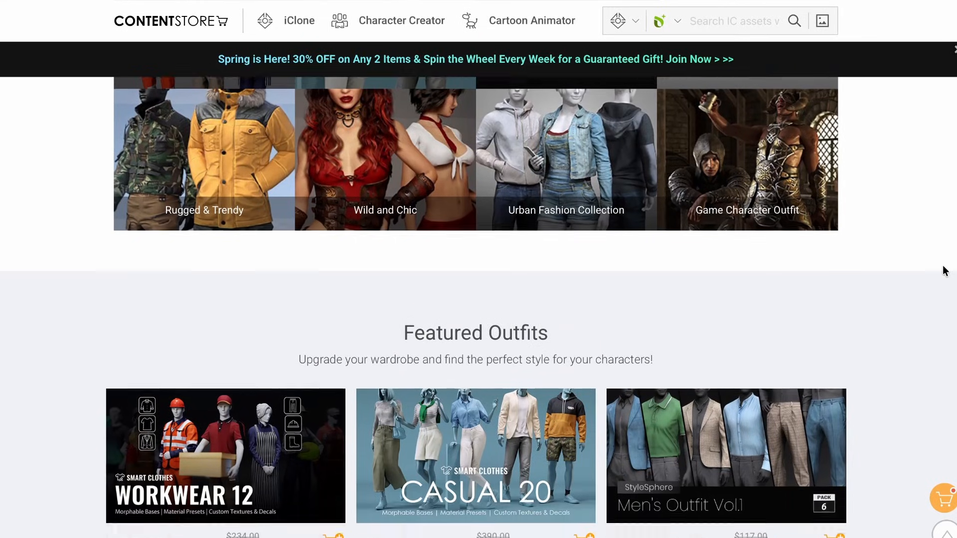
scroll(946, 270, down, 4)
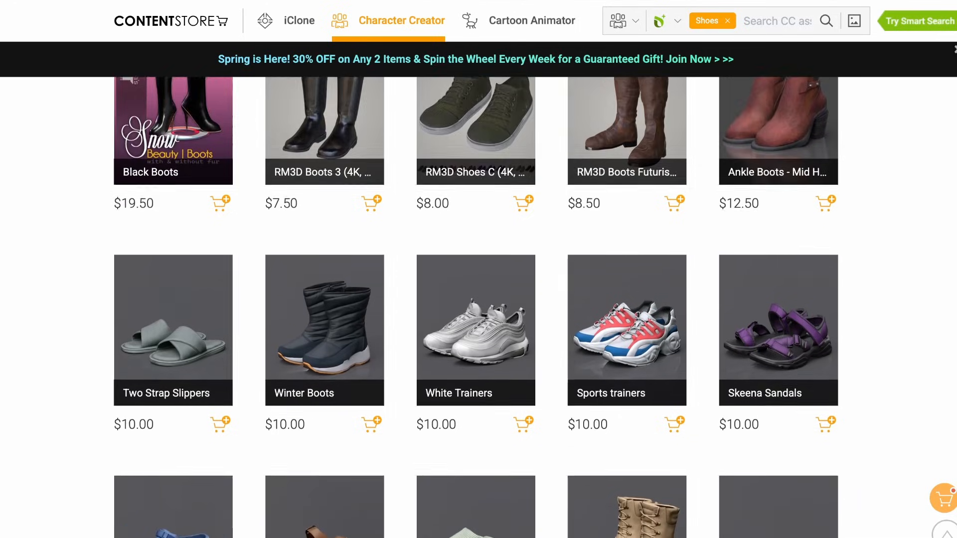
scroll(479, 307, down, 5)
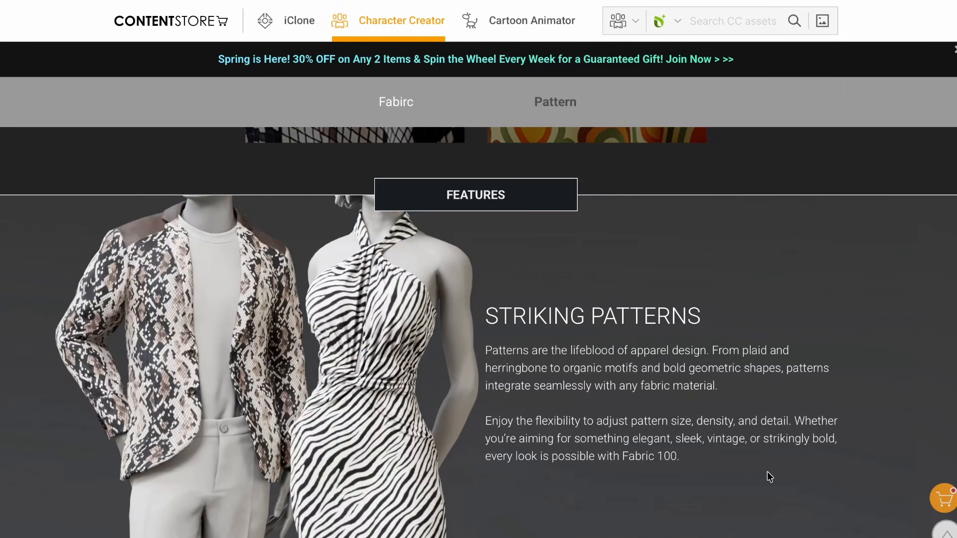
scroll(768, 473, down, 3)
scroll(767, 475, down, 6)
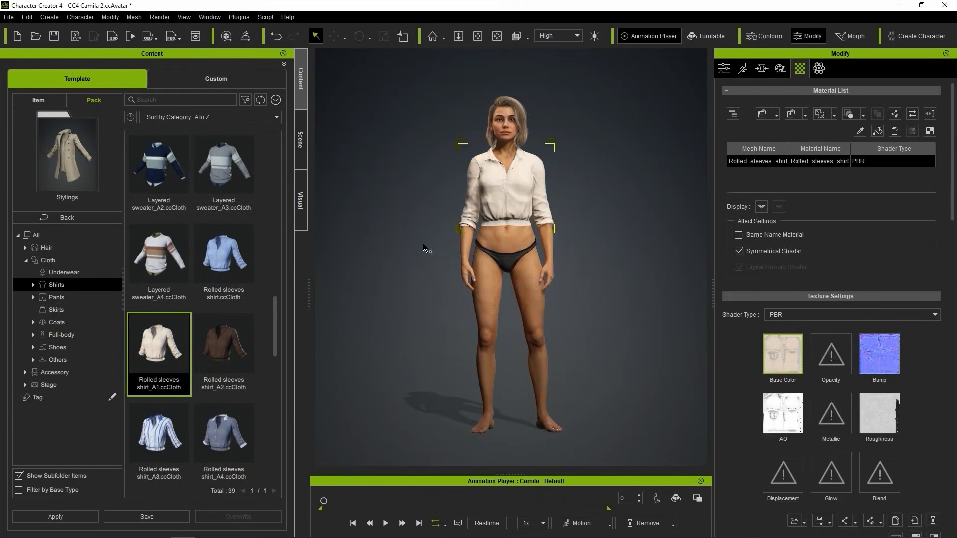
Dress the female character in Knee length skirt_A4 and the beige High Heels from the Stylings pack.
click(56, 310)
drag(157, 351, 529, 239)
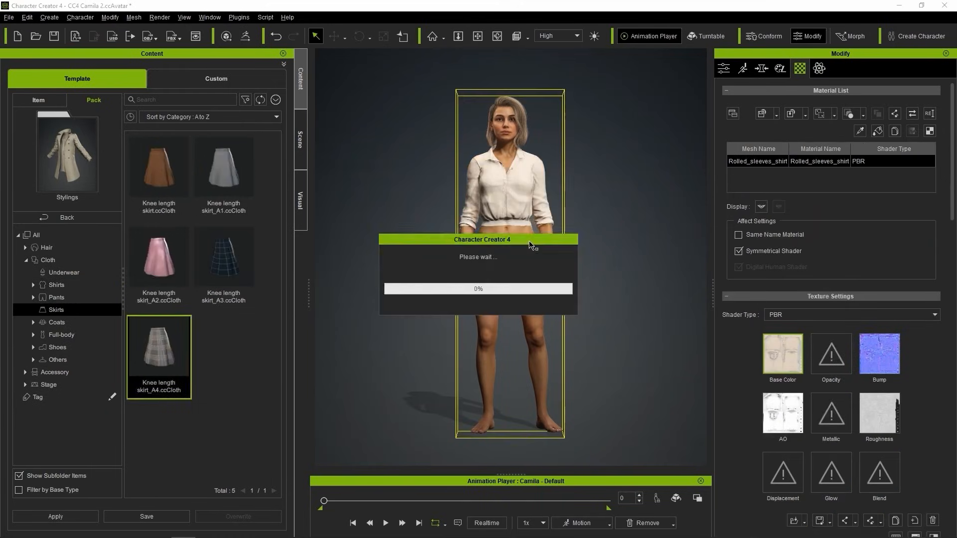
click(58, 347)
drag(223, 348, 524, 264)
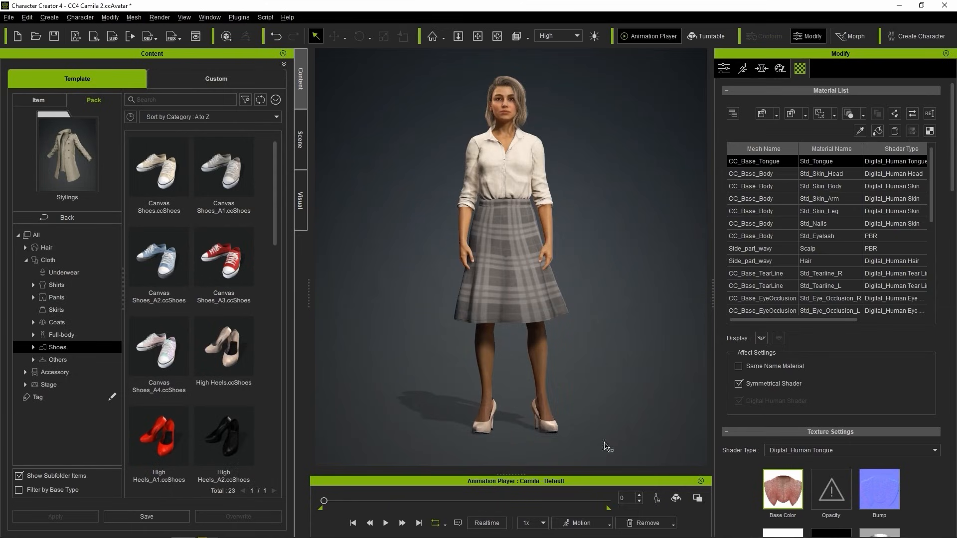
Apply the female Posing_F motion to the character, play it back and stop the playback.
click(596, 525)
mouse_move(609, 376)
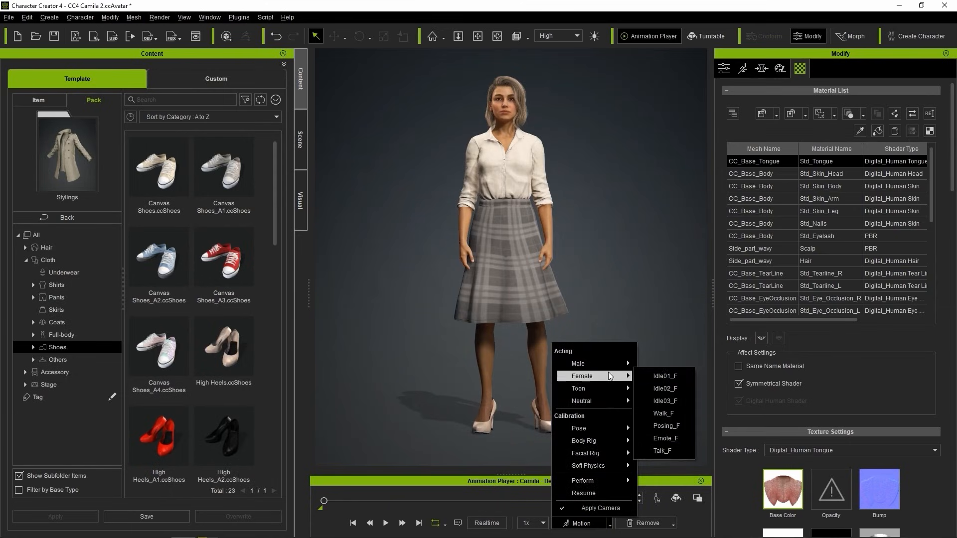
click(666, 426)
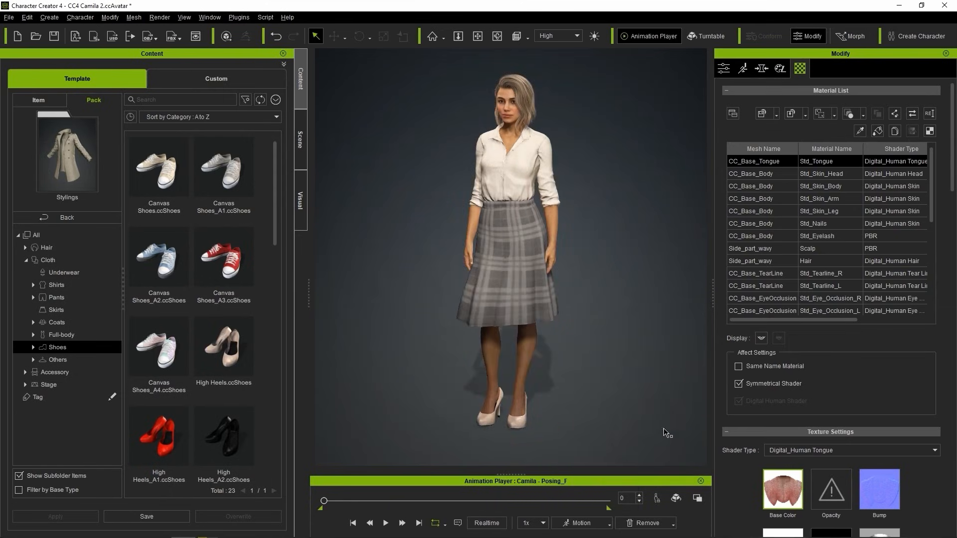
click(385, 522)
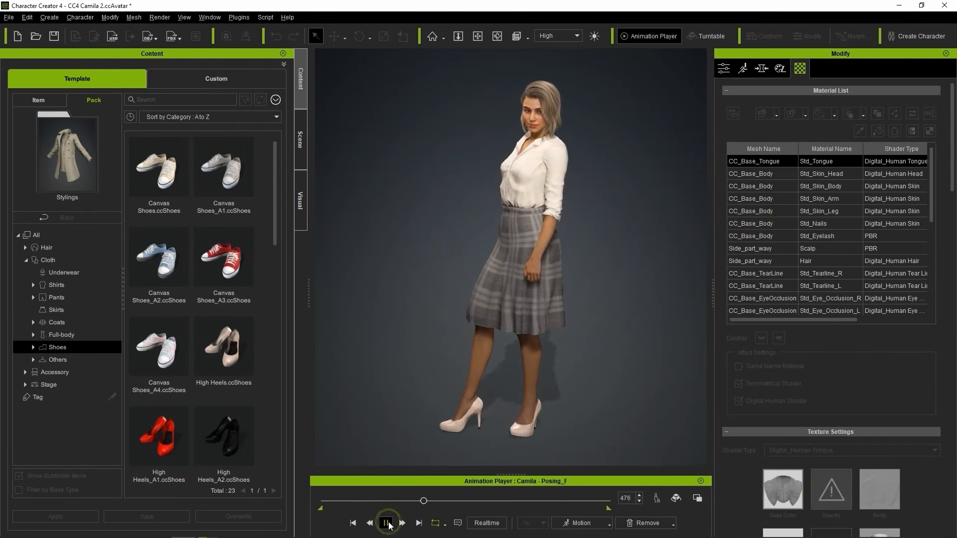
click(386, 523)
Return to the content pack overview, open the Animation pack and select its Expression category.
click(85, 218)
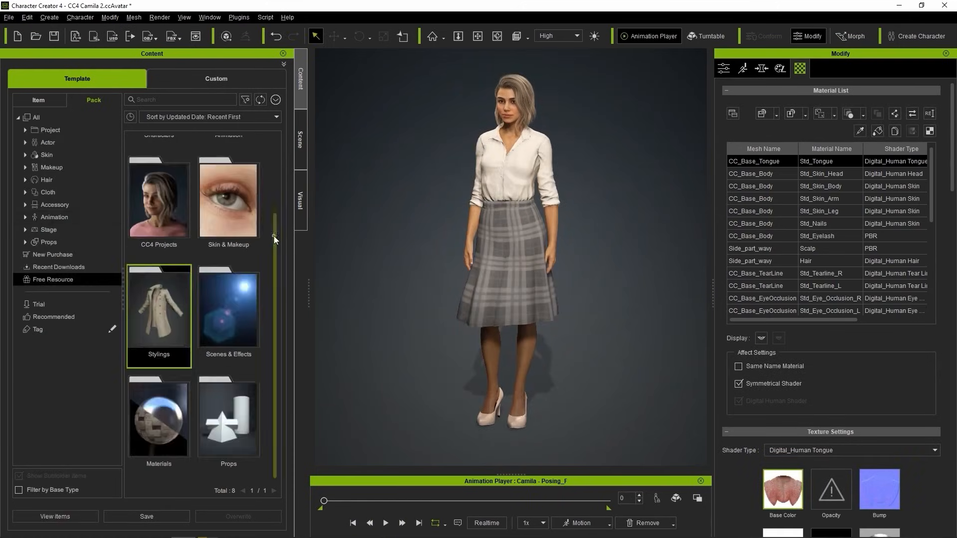
drag(274, 236, 272, 163)
click(242, 179)
double_click(201, 195)
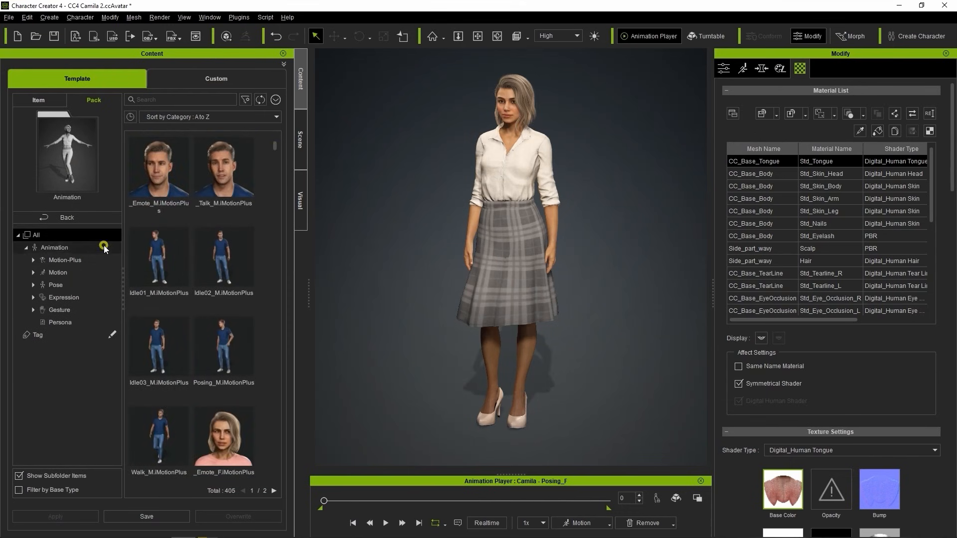
click(97, 297)
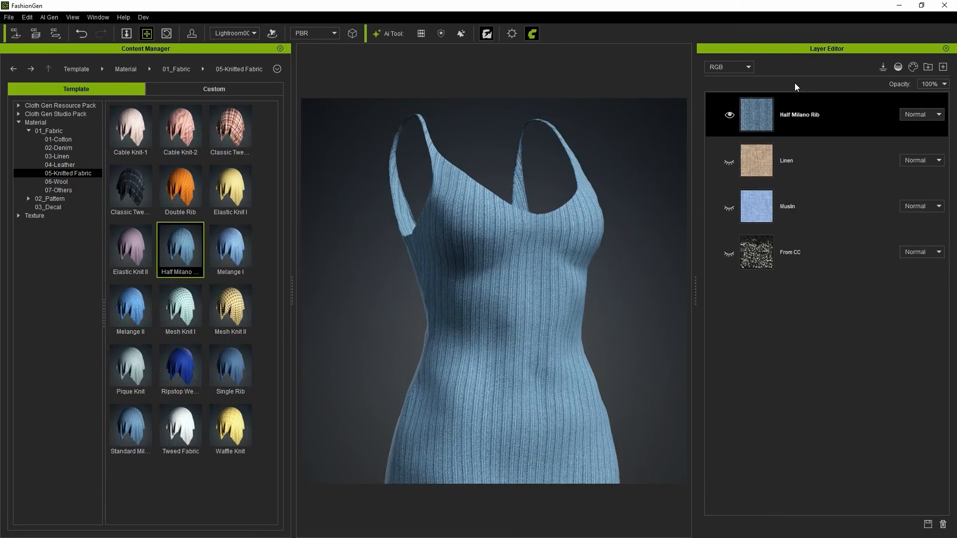
drag(230, 129, 773, 97)
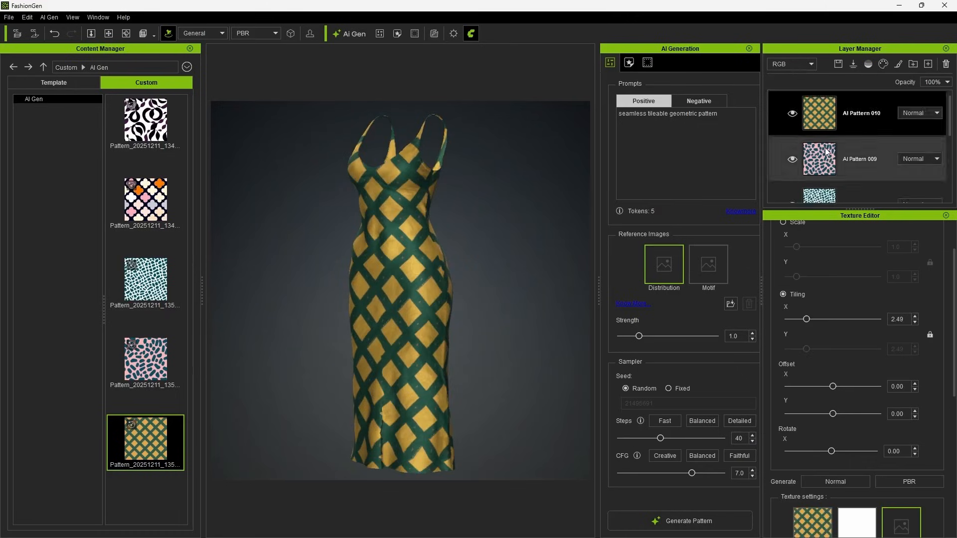
Generate two dress patterns from the prompt "seamless tileable geometric pattern with circle", increasing the tiling of the first.
text(with circle)
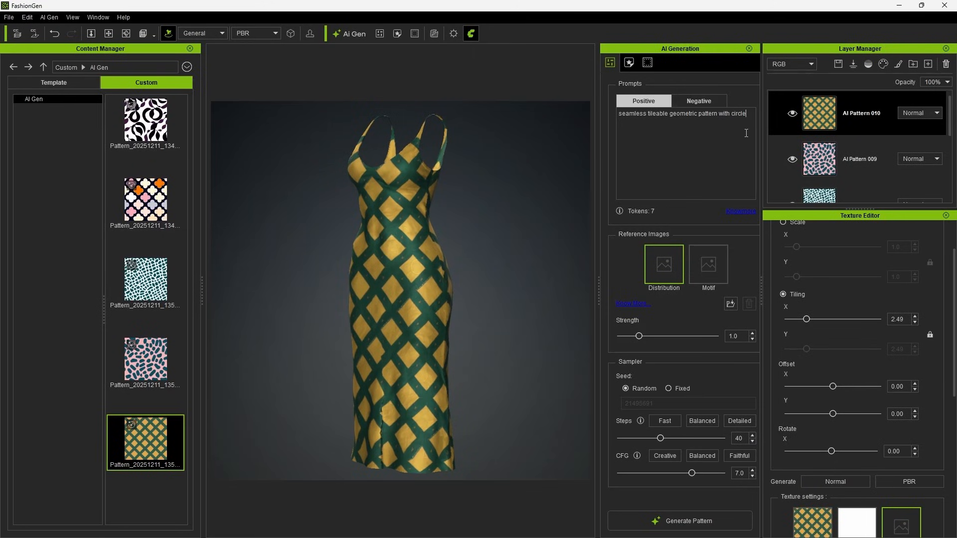
click(681, 523)
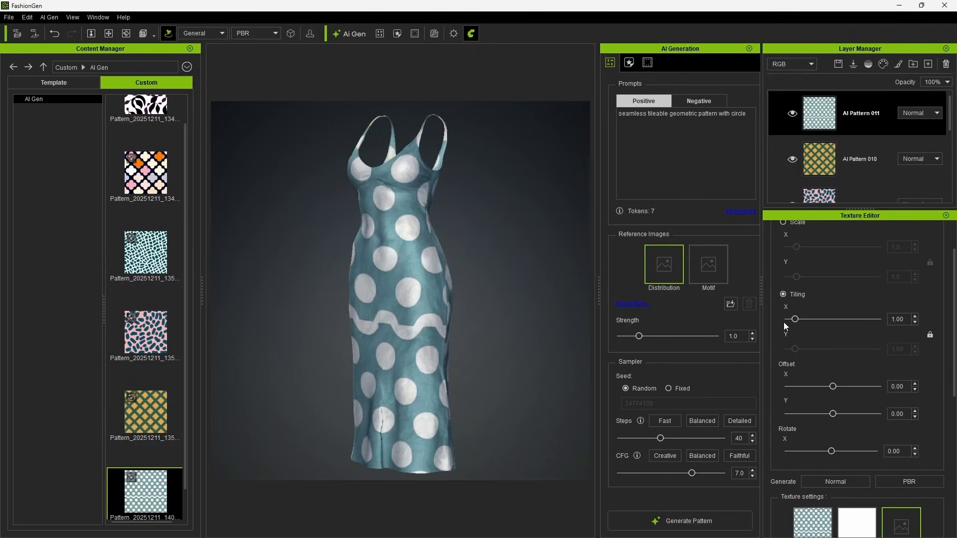
drag(795, 319, 803, 319)
click(692, 526)
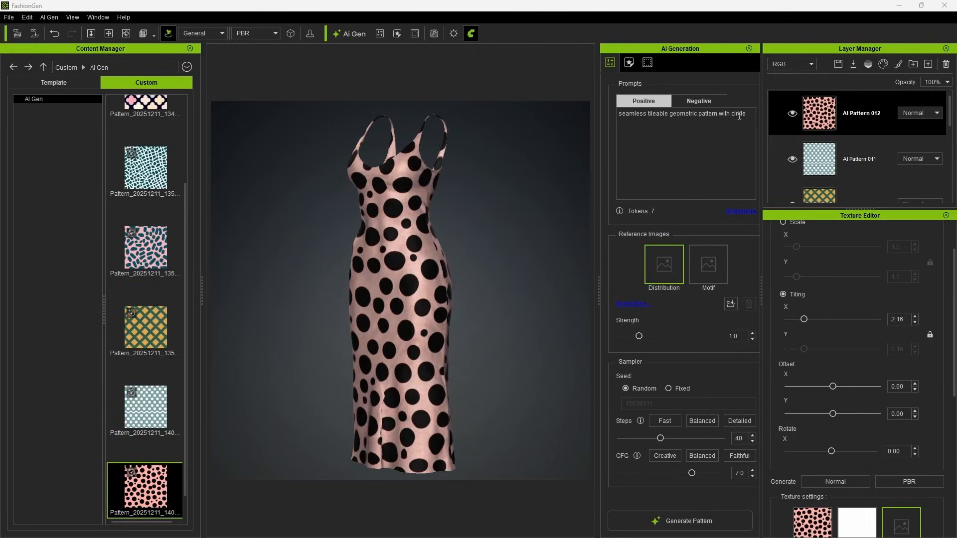
Generate a dress pattern from the prompt "seamless tileable geometric pattern with star shaped" and increase its tiling.
click(692, 523)
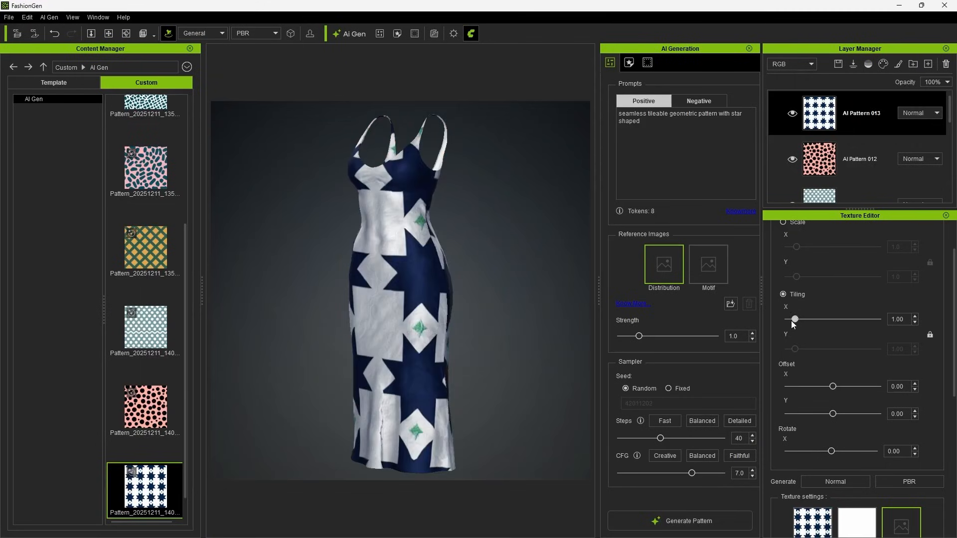
click(683, 528)
drag(795, 319, 802, 320)
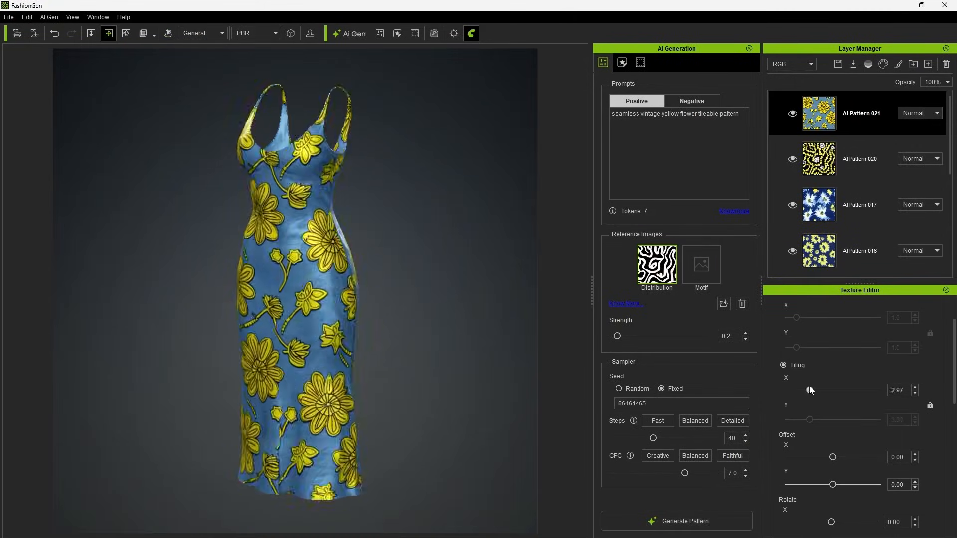
Generate a pattern from "seamless vintage yellow flower tileable pattern" with the wavy-line distribution image at strength 0.2.
click(673, 513)
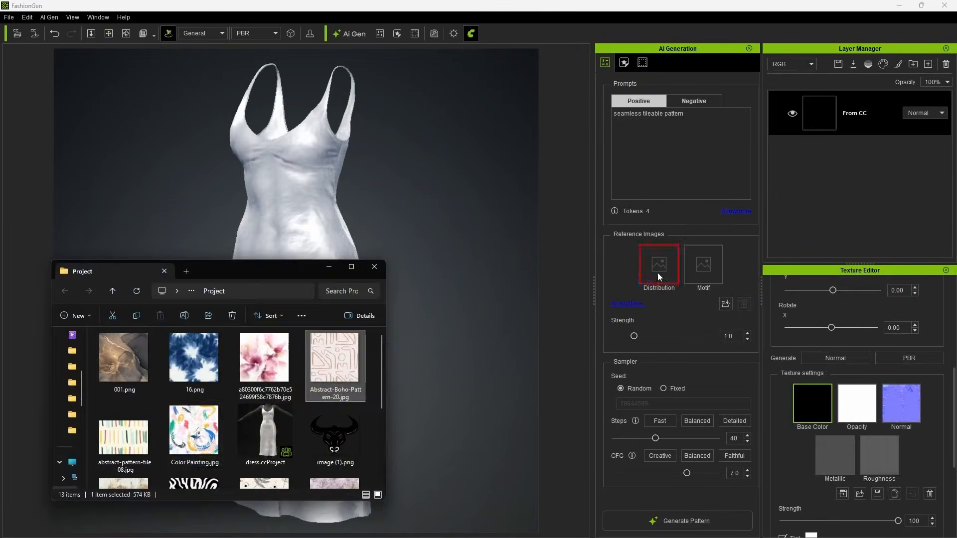
Generate dress patterns at strengths 1.0 and 0.2 using Abstract-Boho-Pattern-20.jpg as the distribution and Color Painting.jpg as the motif.
drag(195, 430, 706, 280)
click(687, 521)
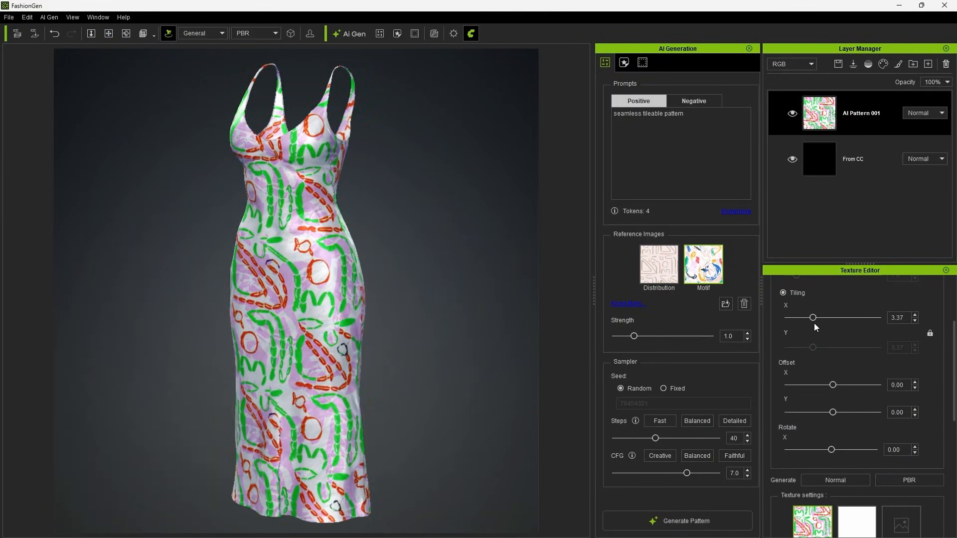
drag(635, 337, 618, 337)
click(677, 521)
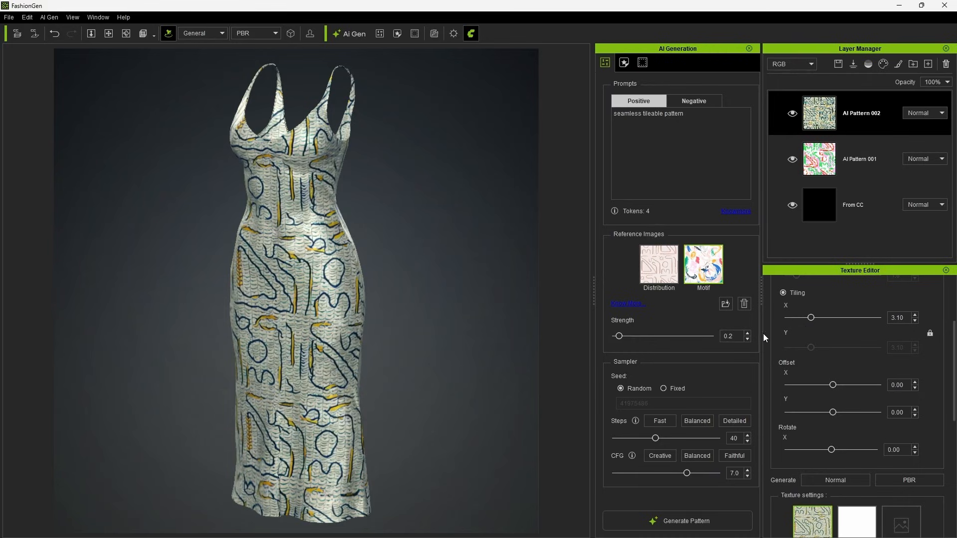
Set the reference strength to 0.3, generate another dress pattern and set its tiling to about 2.76.
drag(624, 336, 621, 335)
click(678, 521)
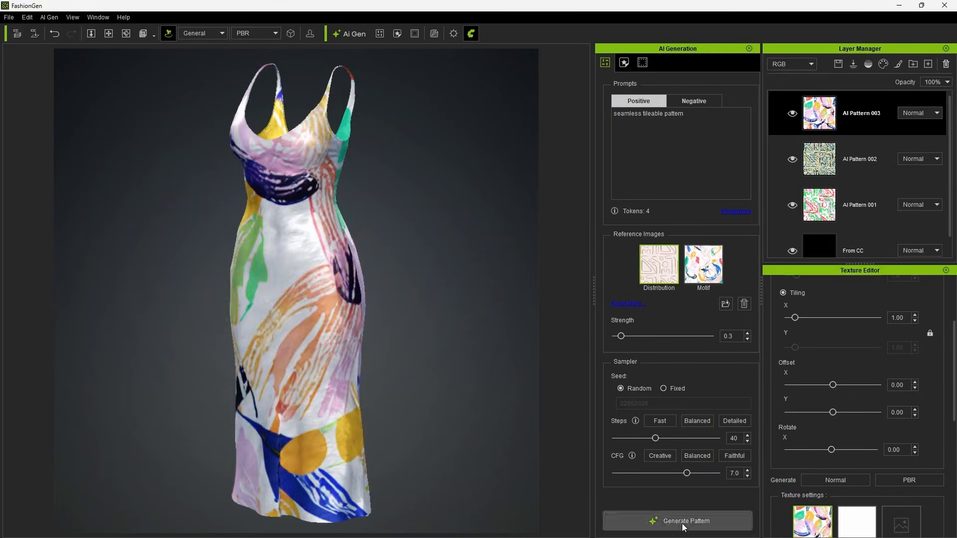
drag(811, 318, 804, 316)
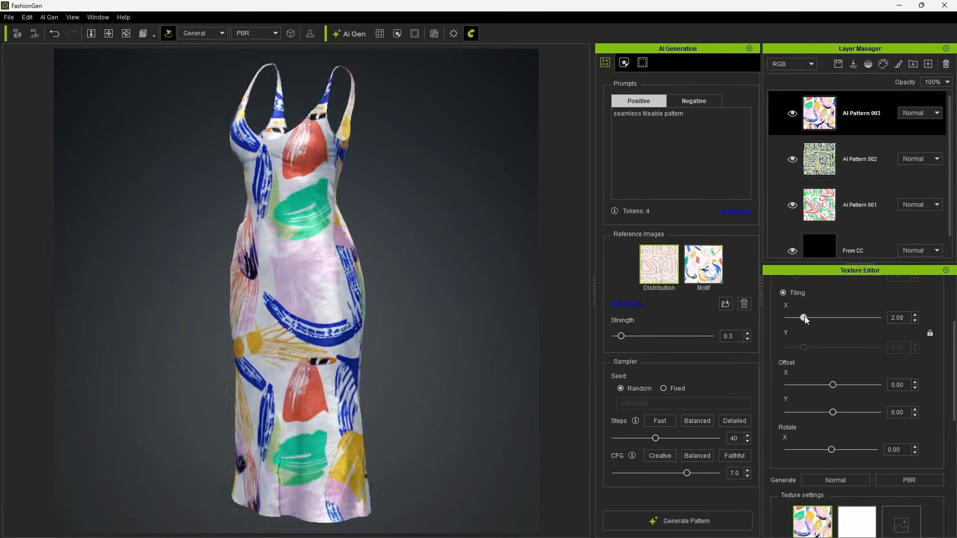
drag(805, 316, 808, 318)
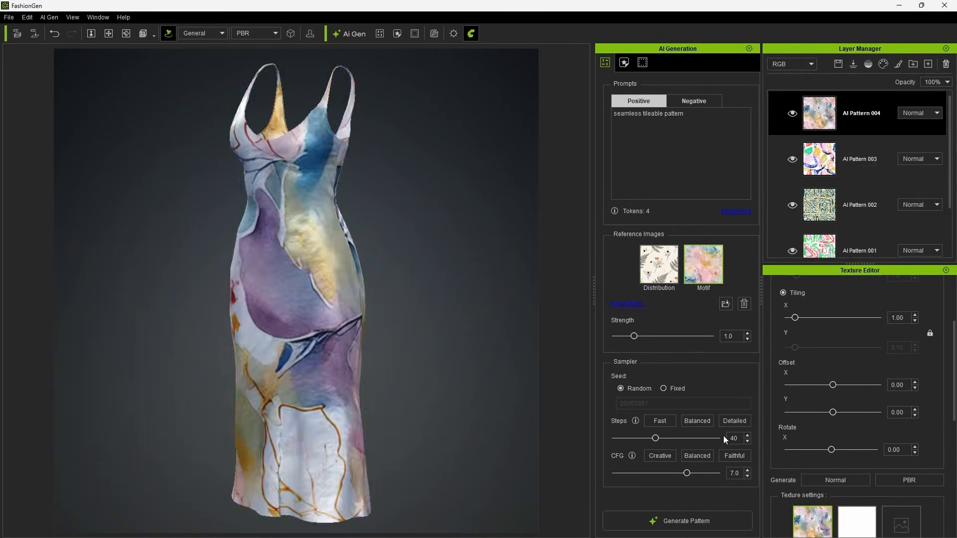
Lower the tiling of the dress pattern.
drag(809, 317, 794, 320)
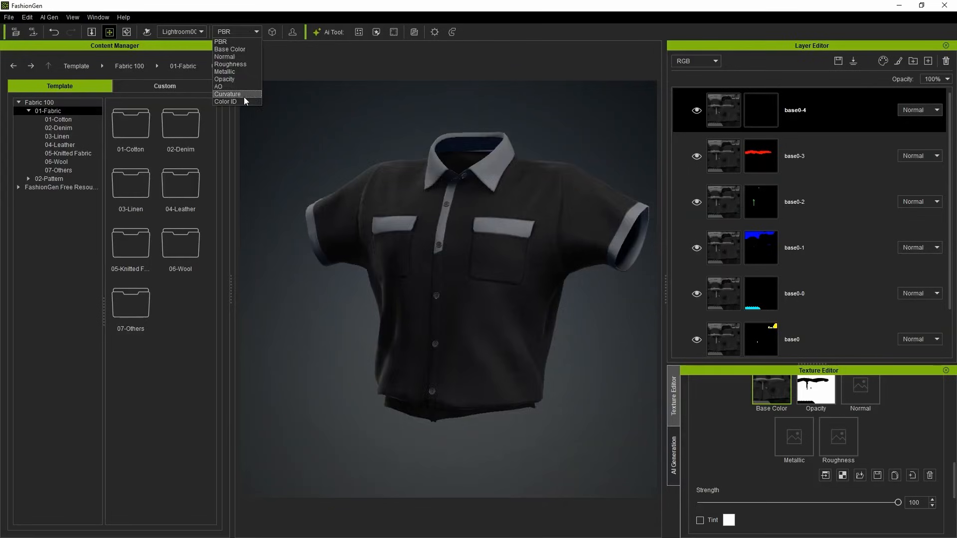
Display the shirt's Color ID regions and return the view to PBR.
click(235, 97)
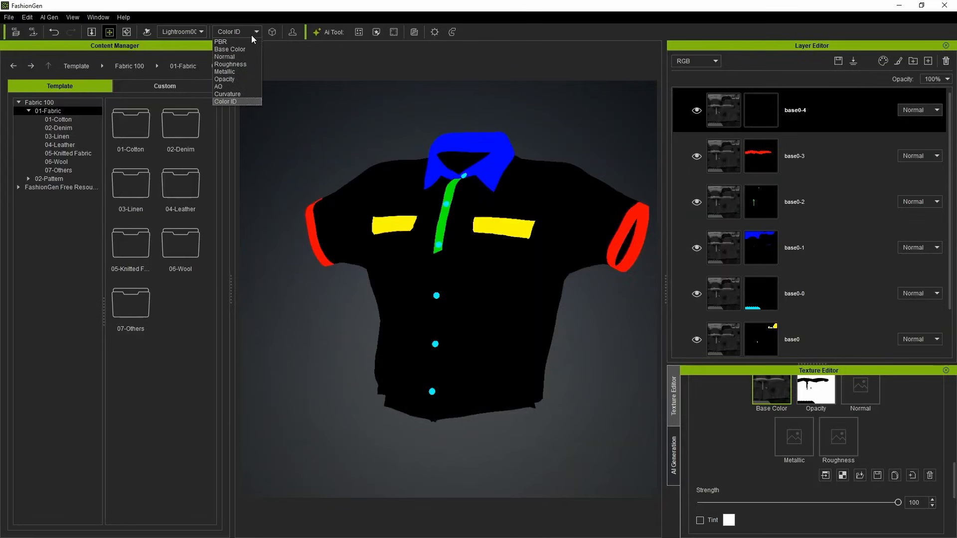
click(251, 44)
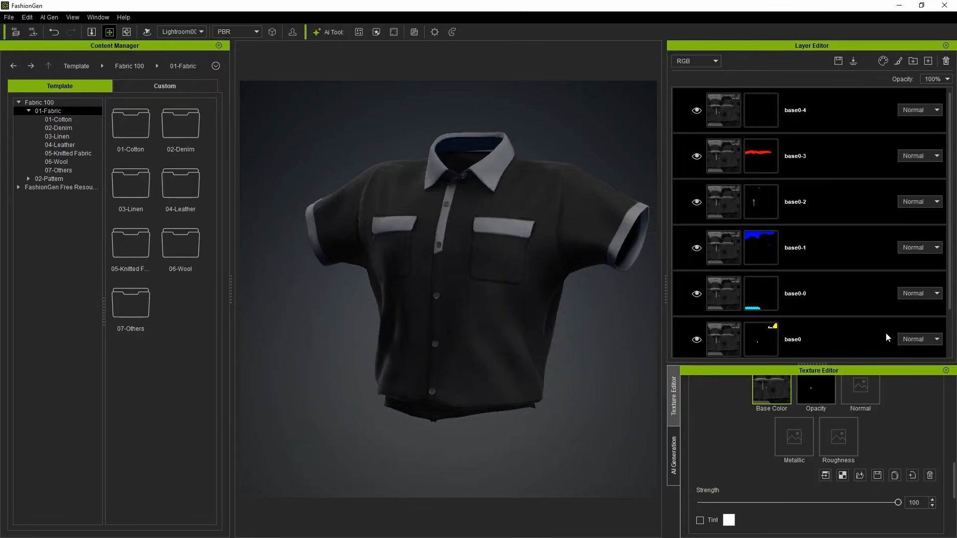
Load the waterfront houses photo into the palette sampler and repeatedly resample the shirt's Color ID colors from it.
click(884, 61)
click(282, 316)
click(176, 406)
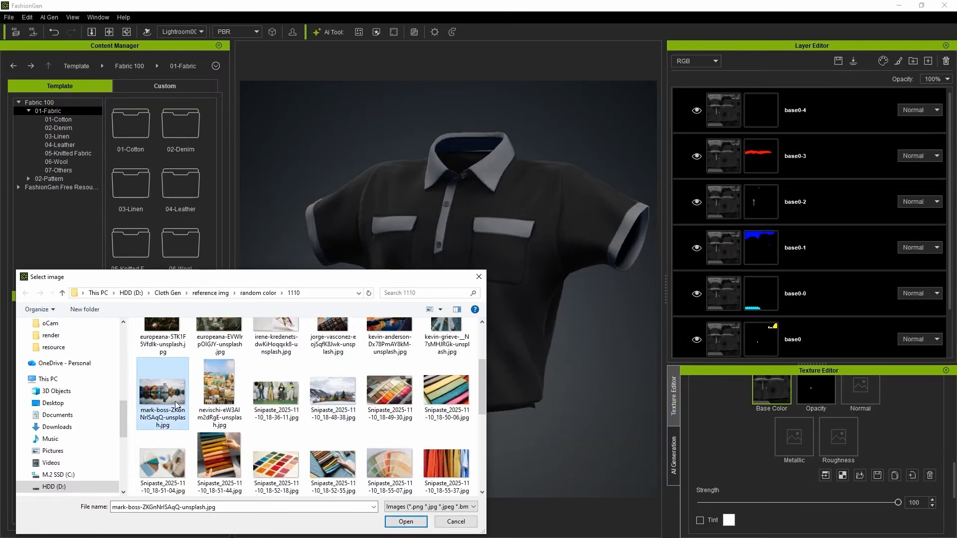
click(406, 521)
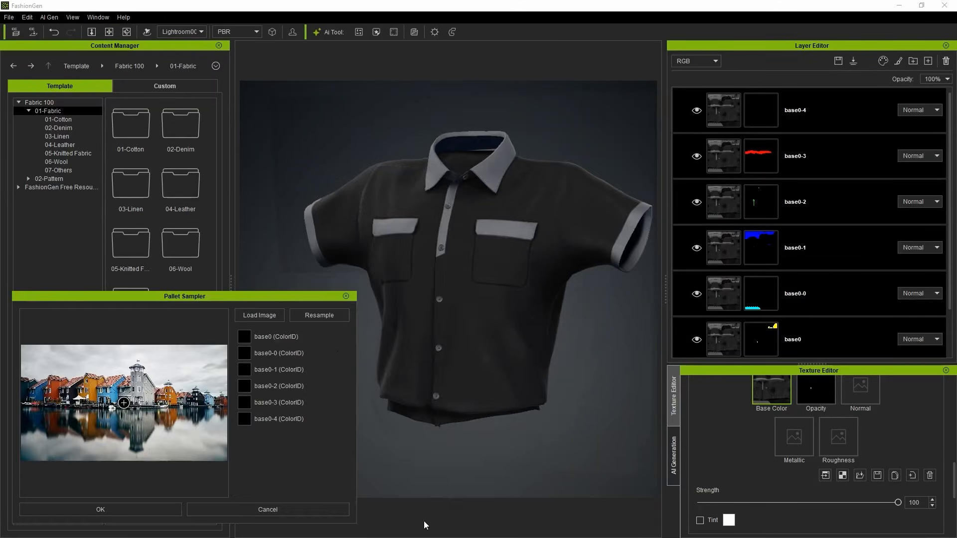
click(339, 315)
click(341, 313)
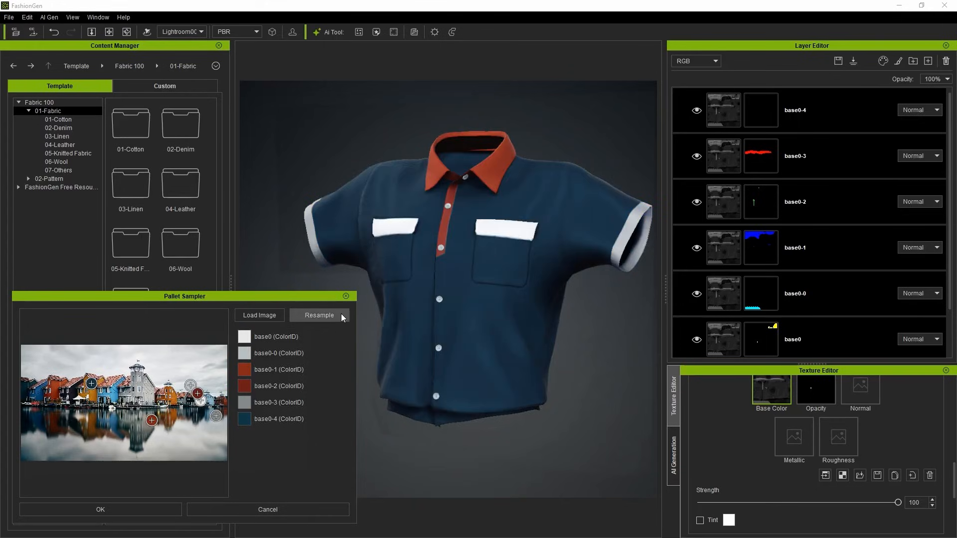
click(341, 313)
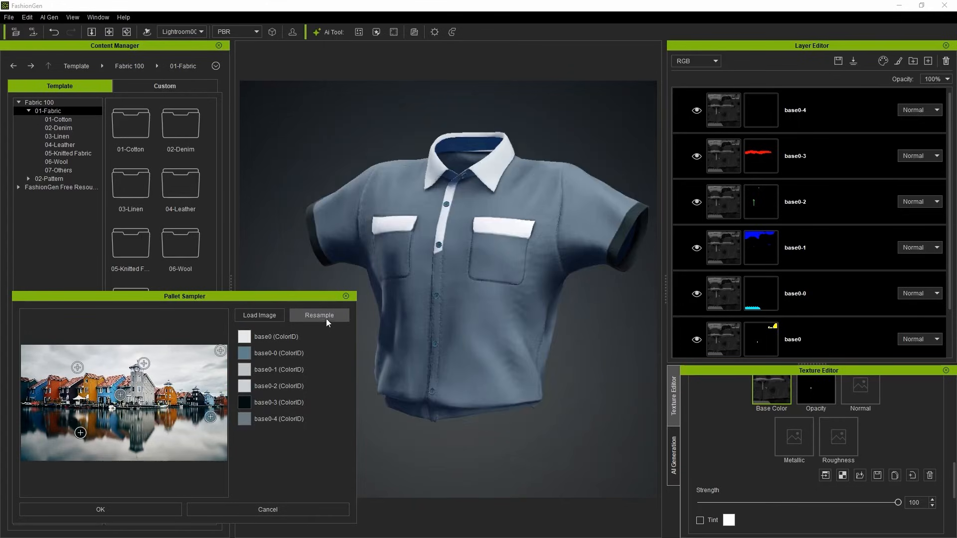
Load the folded fabrics photo into the palette sampler, resample the shirt's colors from it and shift one sampling point.
click(279, 316)
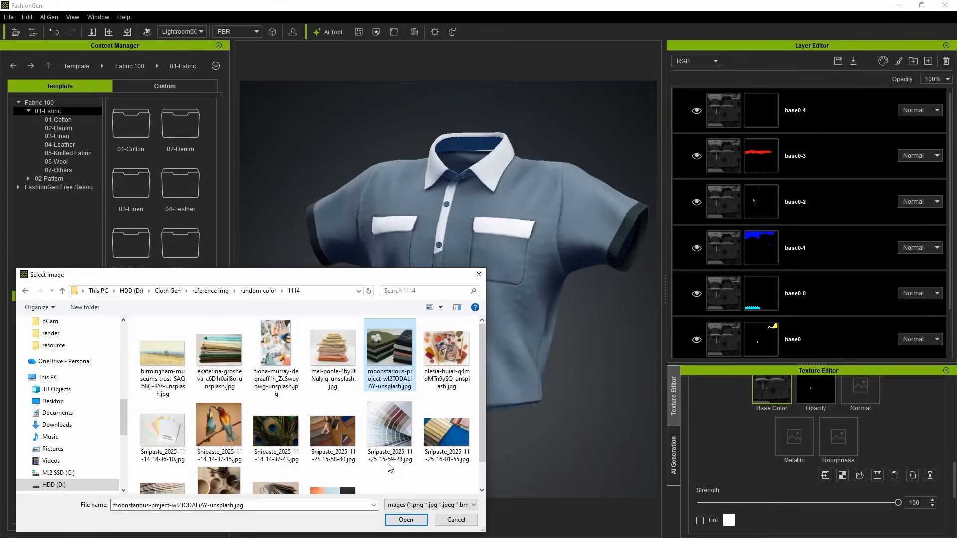
click(418, 521)
click(338, 316)
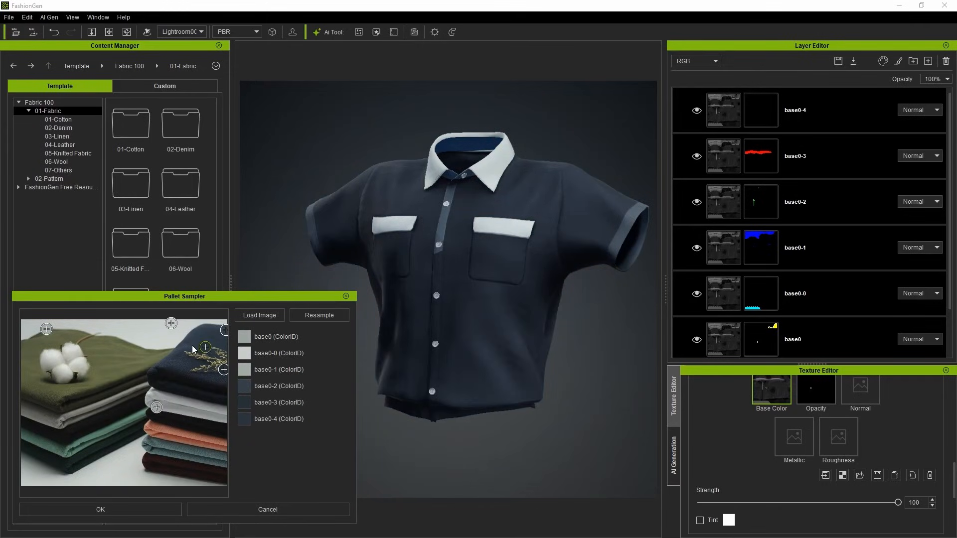
mouse_move(193, 349)
mouse_down()
mouse_move(189, 333)
mouse_move(181, 379)
mouse_up()
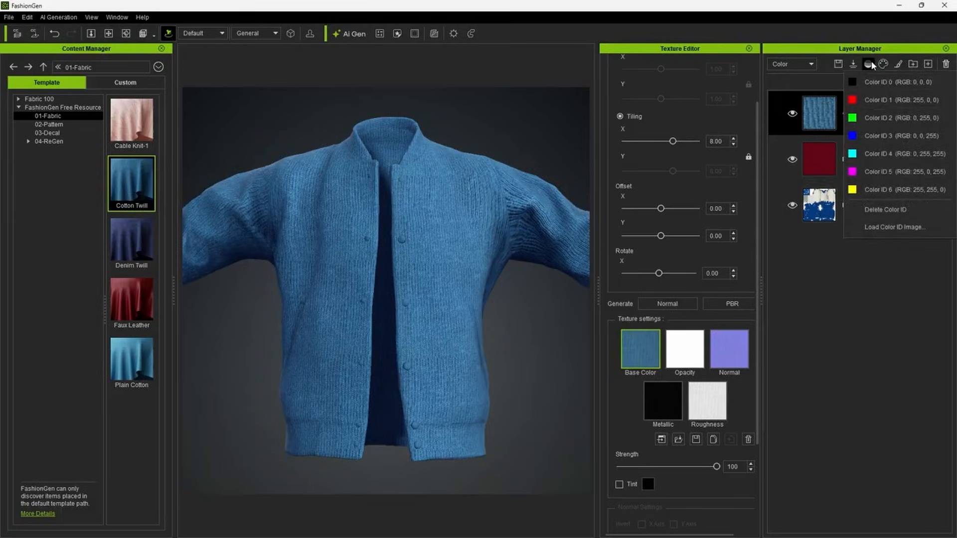
Examine the jacket's Color ID regions from another angle and return the display to General.
click(259, 36)
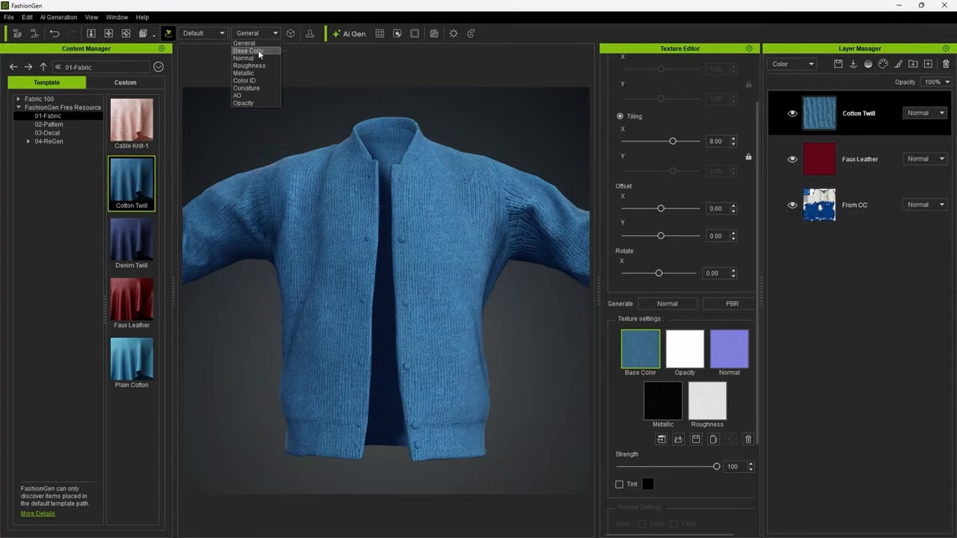
click(260, 80)
right_drag(546, 135, 487, 157)
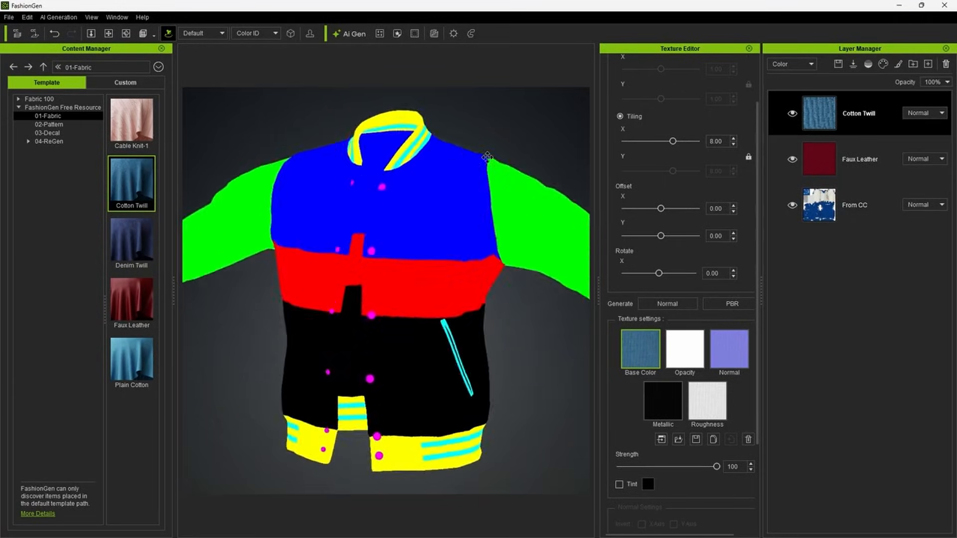
click(247, 43)
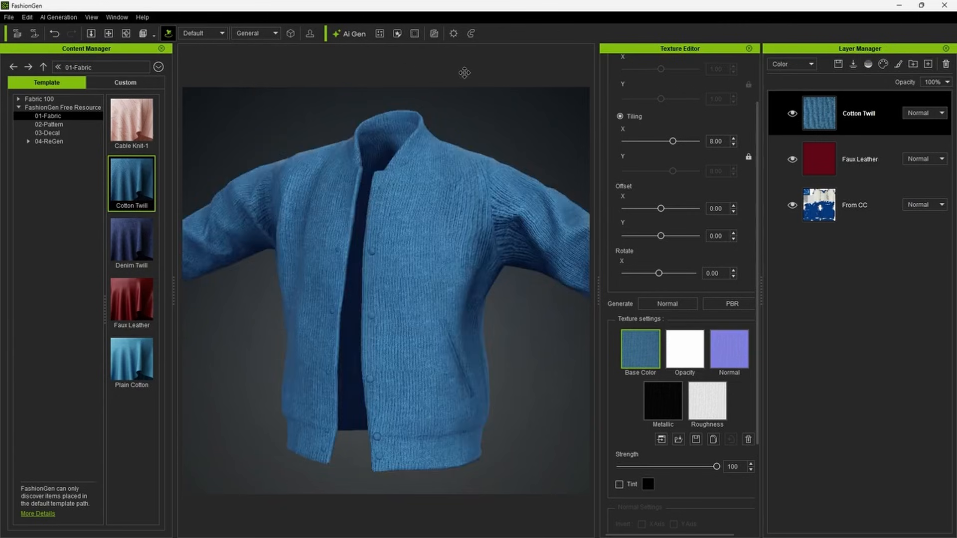
Mask the Cotton Twill layer with Color ID 6 (RGB 255, 255, 0) and tint it dark grey.
click(868, 64)
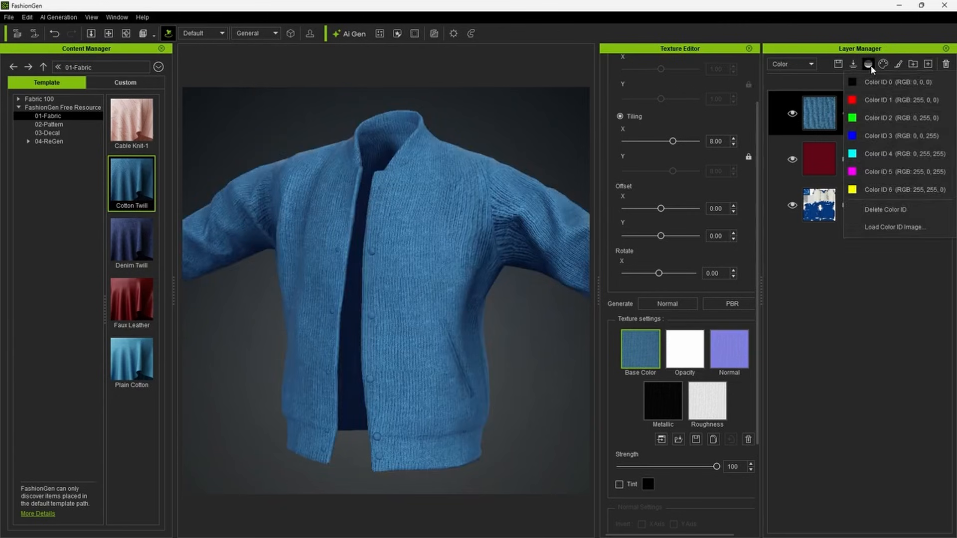
click(891, 188)
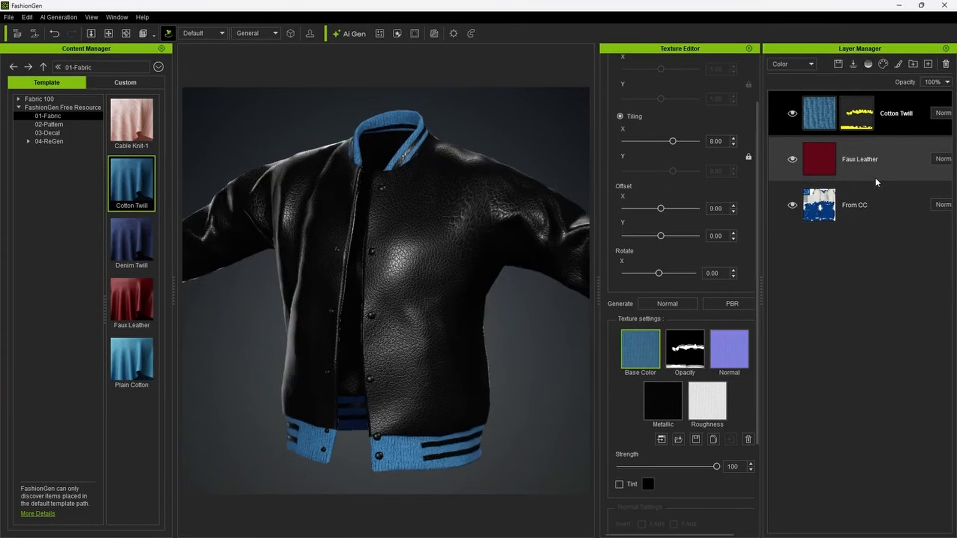
click(619, 484)
drag(859, 282, 863, 331)
click(814, 450)
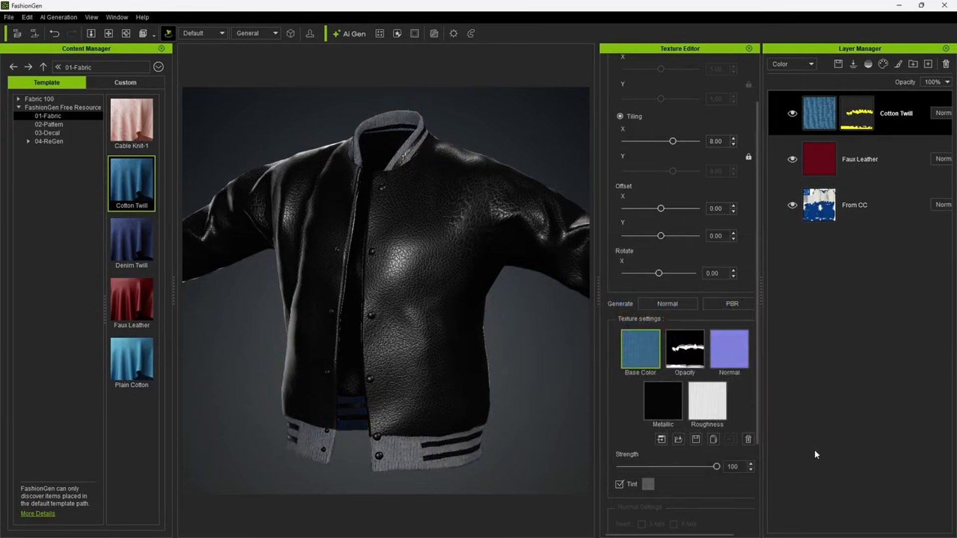
Duplicate the Cotton Twill layer and assign Color ID 4 (RGB 0, 255, 255) to the copy.
right_click(895, 116)
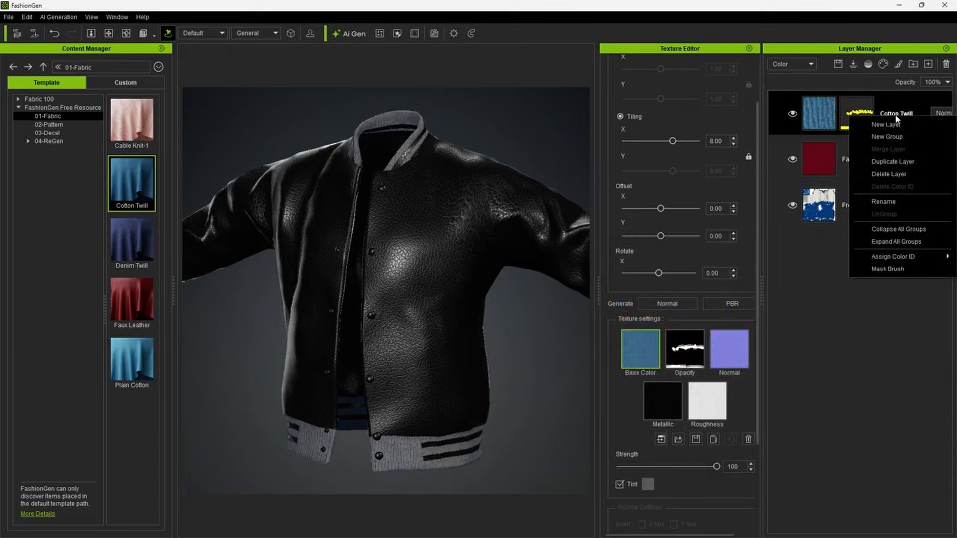
click(904, 163)
click(865, 66)
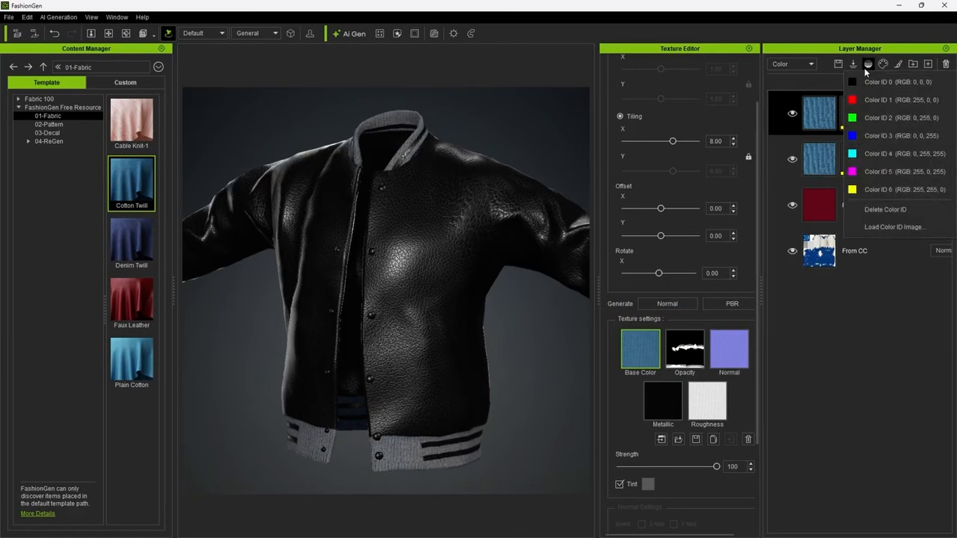
click(880, 153)
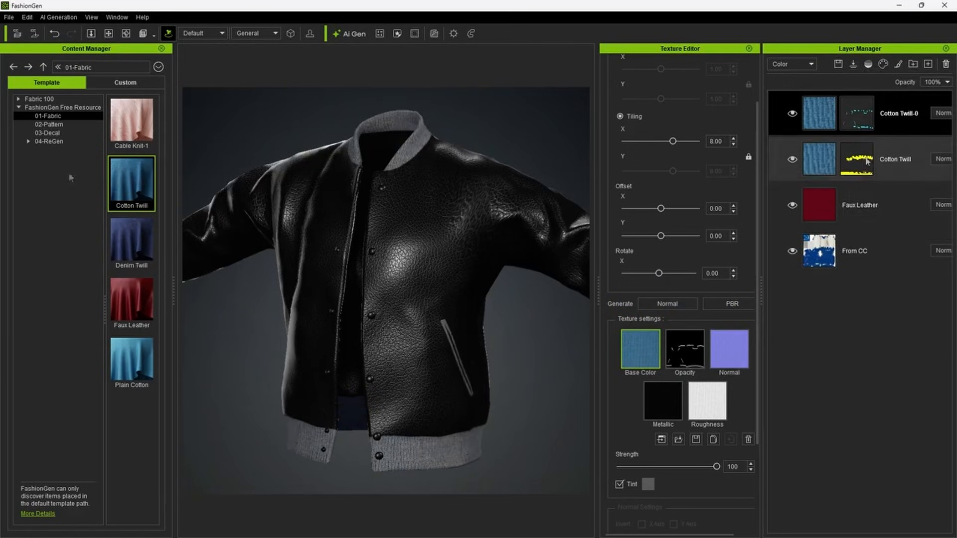
Apply the Windowpane Check-2 pattern to the jacket and set its tiling to 12.00.
click(54, 125)
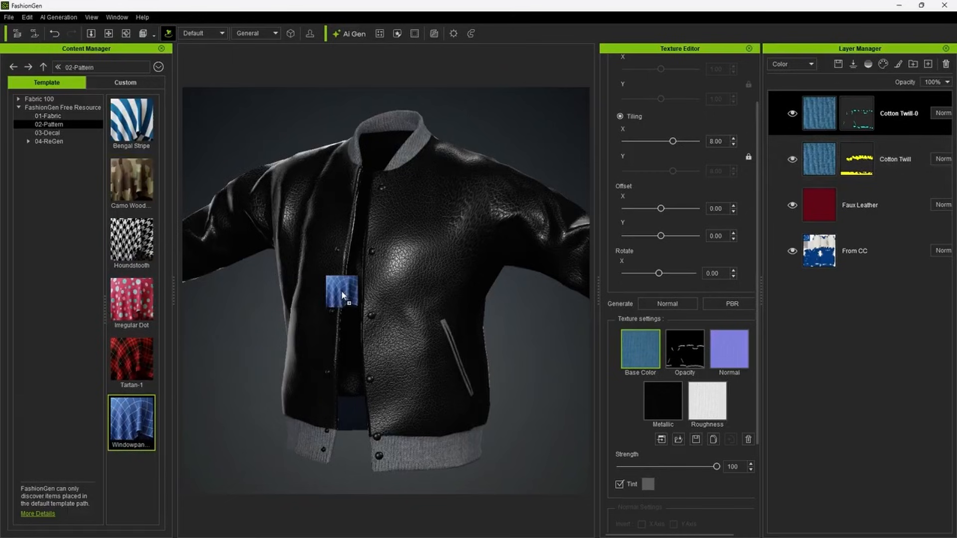
drag(341, 295, 344, 289)
drag(667, 141, 700, 142)
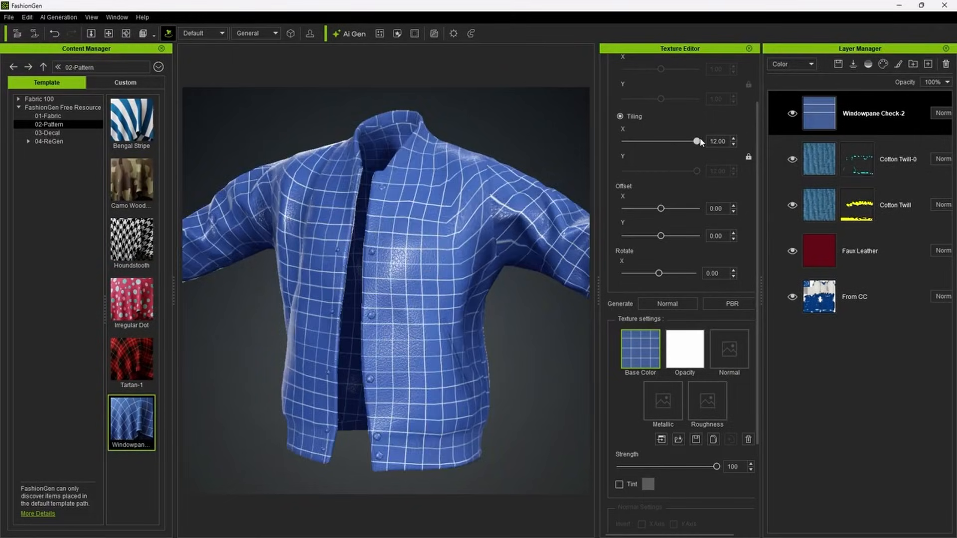
Mask the Windowpane Check-2 layer with Color ID 6 and tint it dark grey.
click(867, 65)
click(872, 188)
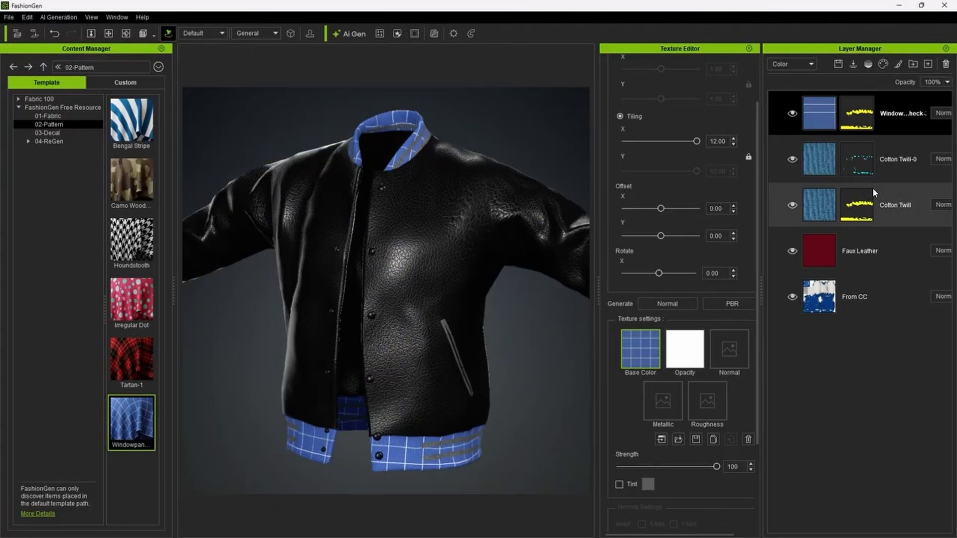
click(619, 484)
drag(834, 280, 835, 319)
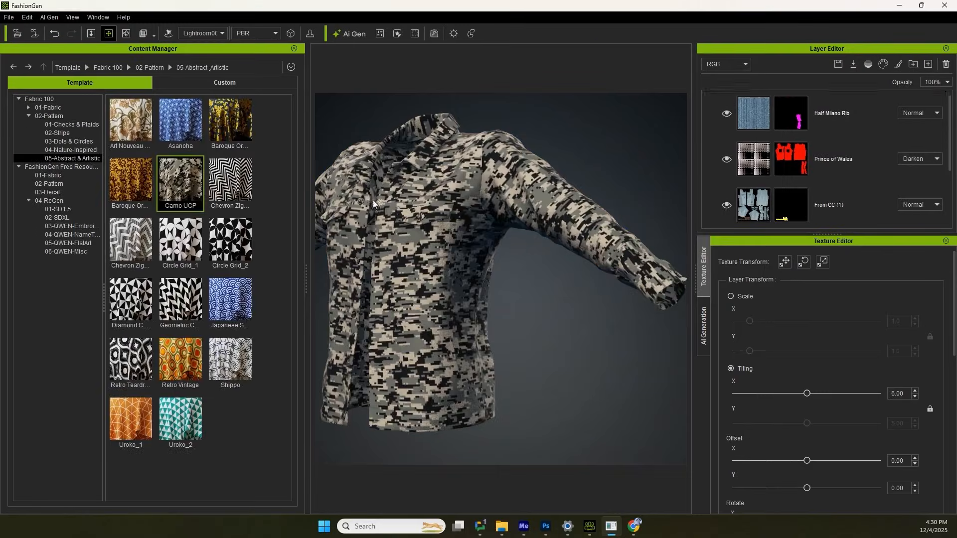
Mask the Camo UCP layer first with the yellow Color ID and finally with the red one covering the shirt's body.
click(868, 64)
click(869, 152)
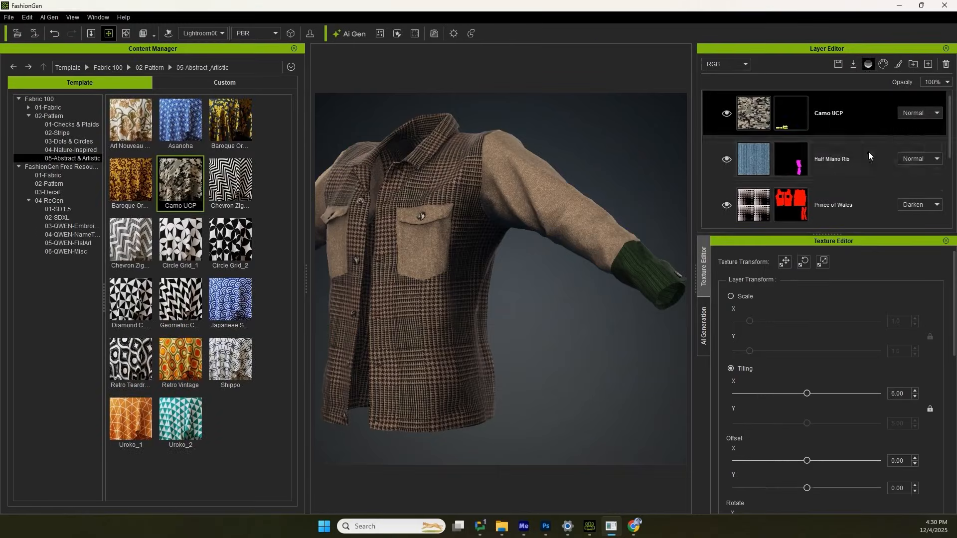
click(868, 65)
click(869, 102)
middle_drag(490, 296, 569, 284)
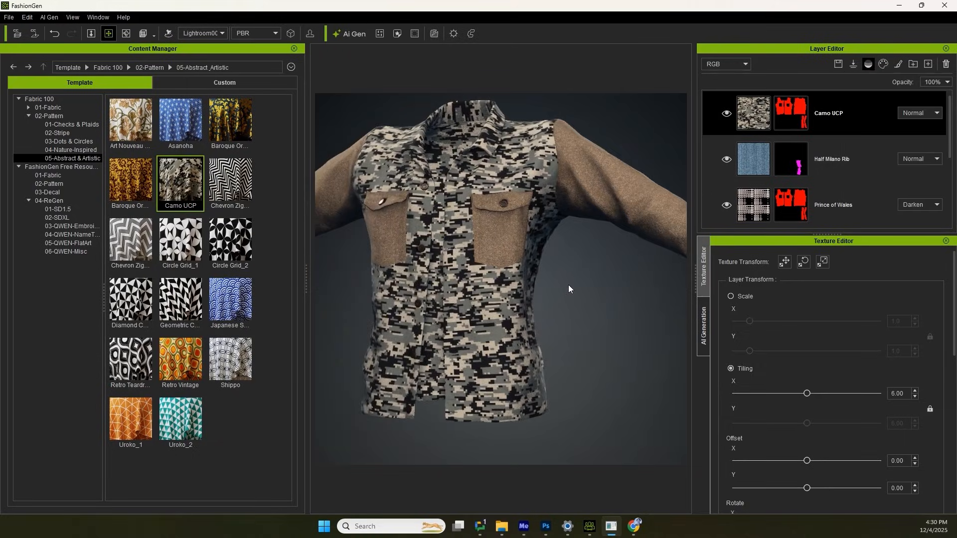
Set up the mask eraser for the Camo UCP layer with a square brush, size 38 and softness 100.
click(899, 64)
click(502, 278)
drag(479, 175, 223, 175)
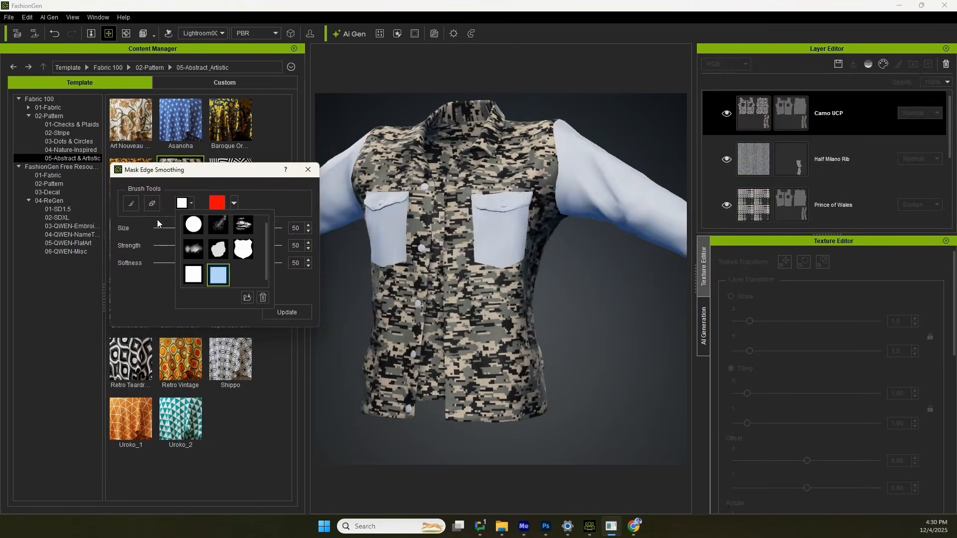
click(152, 203)
drag(218, 228, 180, 228)
drag(218, 263, 279, 263)
Erase the camo mask from the shirt's lower back and front panels, keeping the collar, placket and upper back, and update the mask.
drag(369, 344, 468, 411)
middle_drag(528, 299, 429, 267)
drag(503, 304, 423, 321)
middle_drag(533, 279, 448, 269)
drag(553, 303, 393, 322)
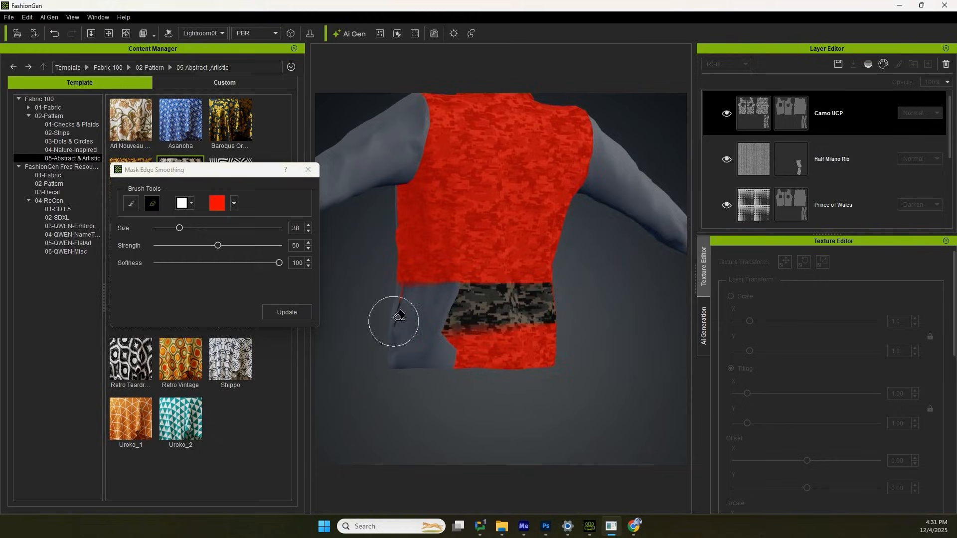
mouse_move(399, 317)
middle_down()
mouse_move(459, 299)
mouse_move(502, 331)
middle_up()
drag(434, 149, 449, 178)
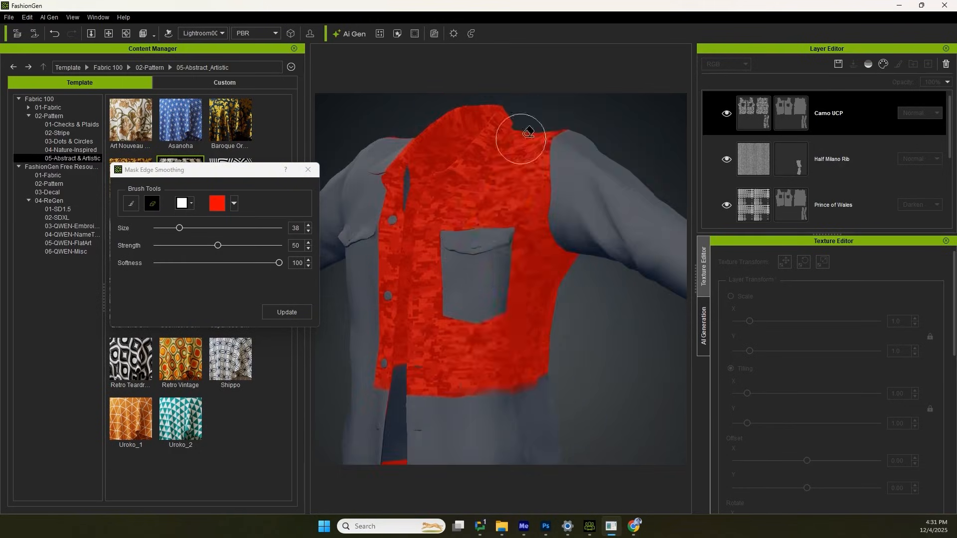
mouse_move(519, 139)
mouse_down()
mouse_move(588, 246)
mouse_move(508, 381)
mouse_move(440, 353)
mouse_up()
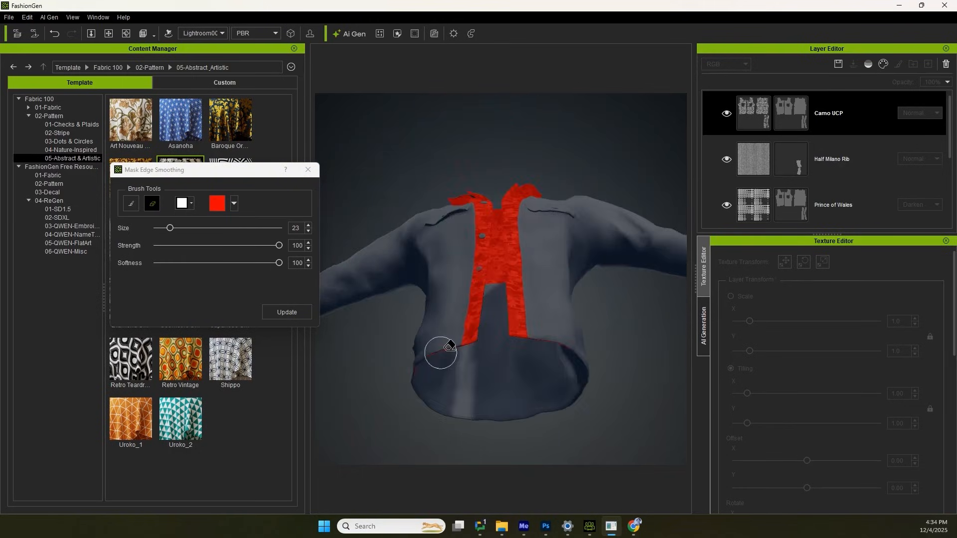
middle_drag(448, 346, 557, 221)
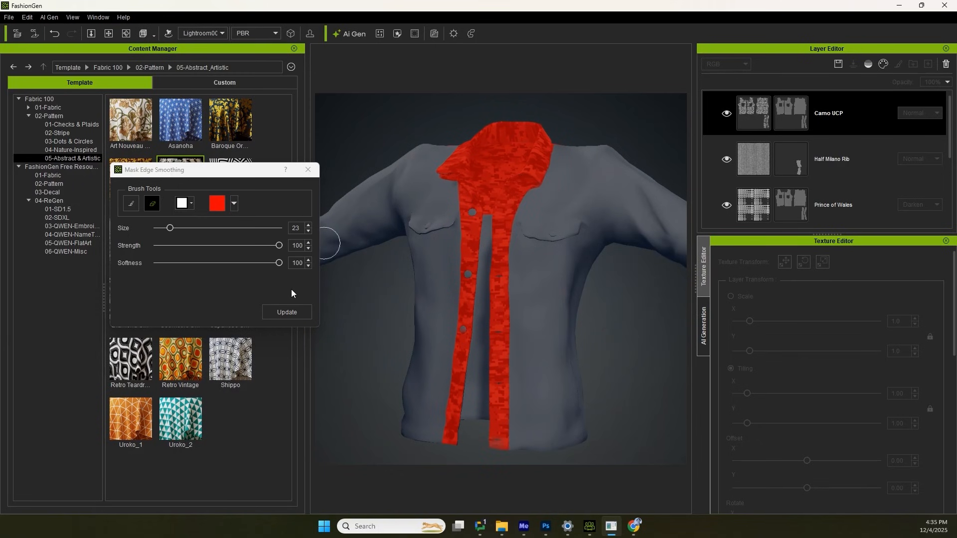
click(287, 312)
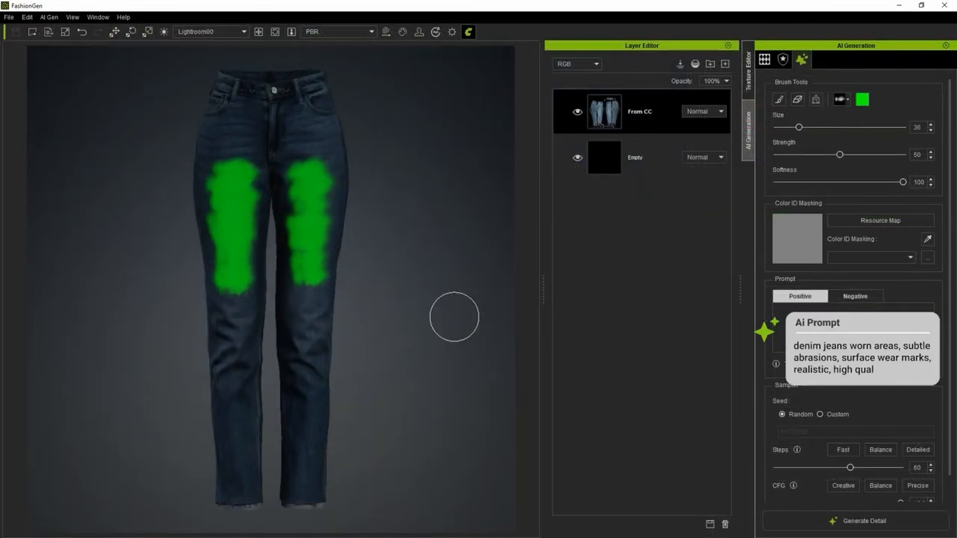
Generate light blue stone-washed and worn denim details on the jeans from the AI prompts.
click(786, 519)
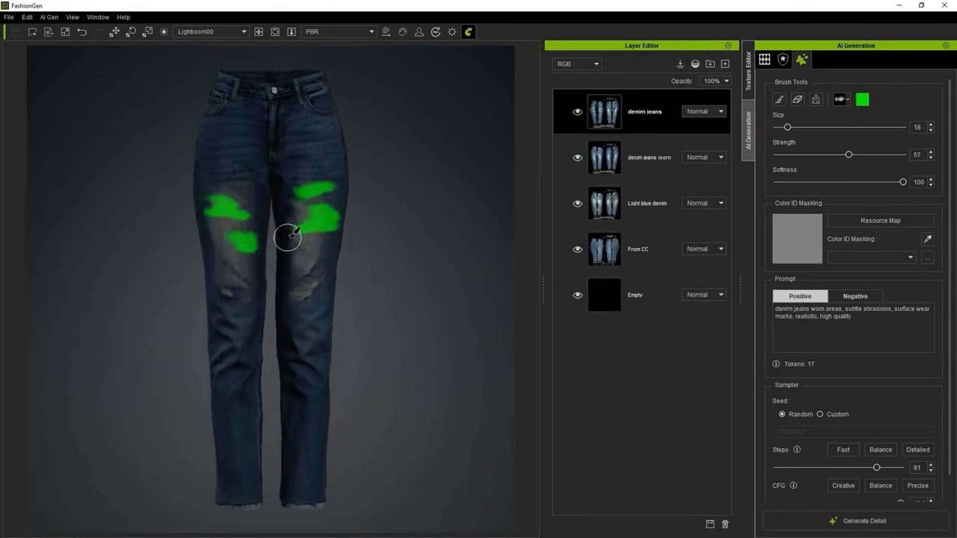
scroll(288, 237, up, 3)
click(799, 515)
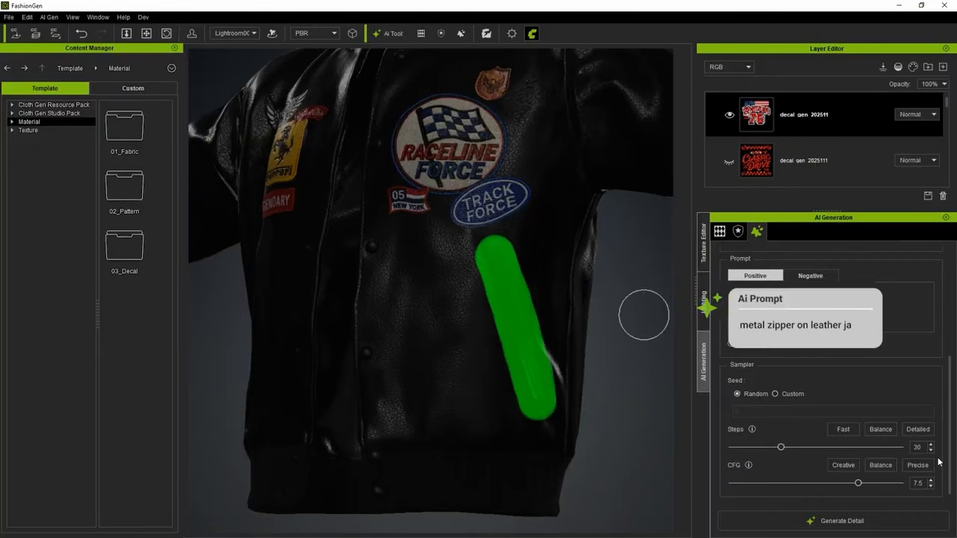
Generate a zipper on the painted pocket area of the jacket from the prompt "metal zipper on black leather jacket".
click(815, 520)
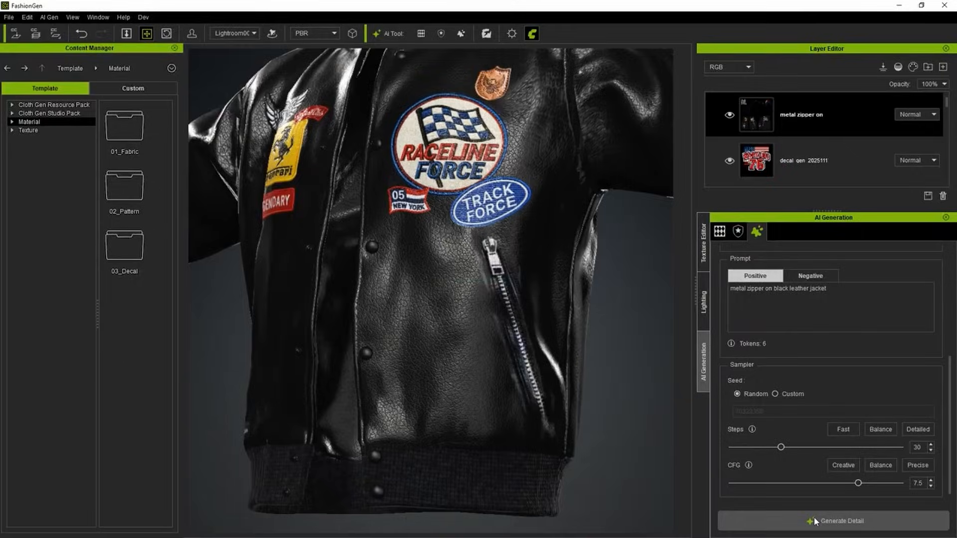
mouse_move(442, 147)
mouse_down()
mouse_move(483, 253)
mouse_move(420, 449)
mouse_move(433, 503)
mouse_up()
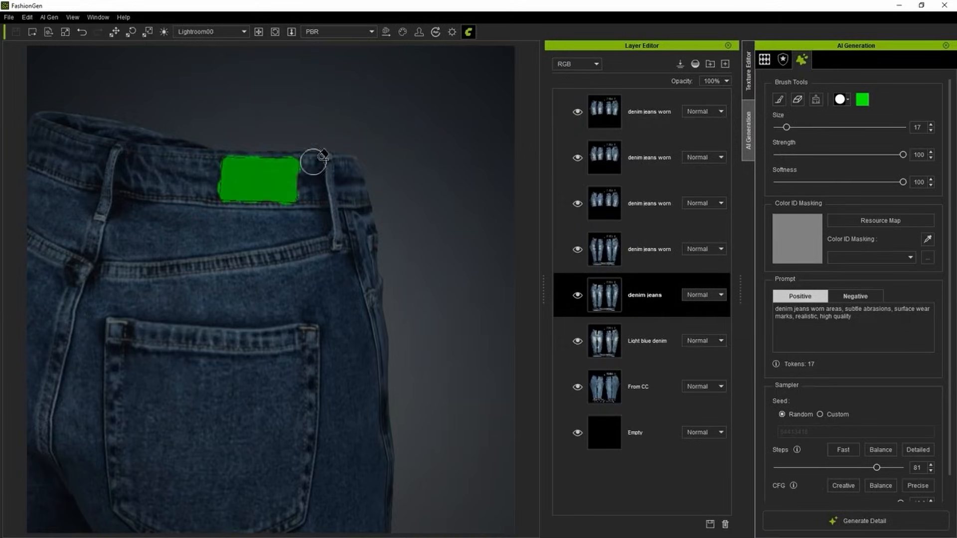
scroll(83, 219, up, 2)
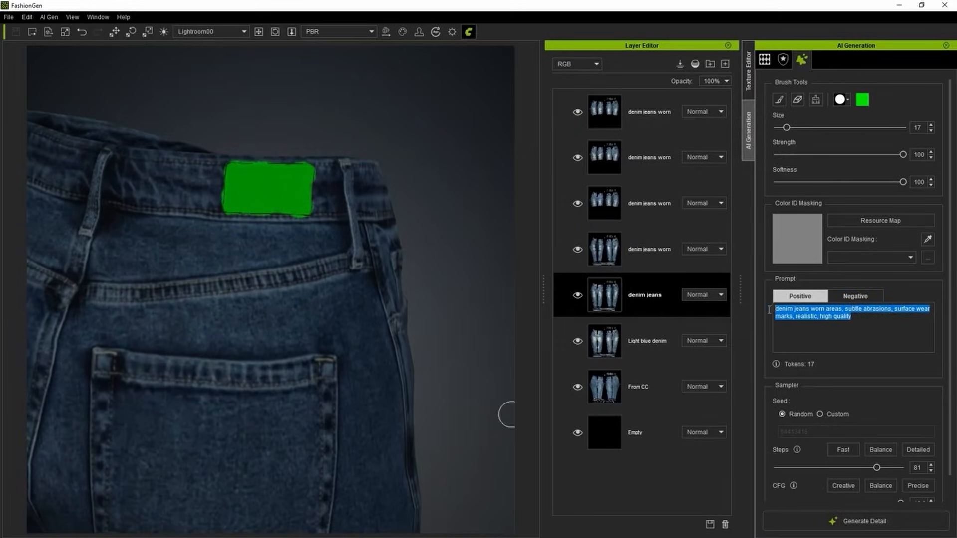
Generate a rectangular leather patch with stitched border and embossed logo on the painted waistband area of the jeans from the pasted prompt.
text(rectangular leather patch with stitched border, embossed Minimalist and elegant logo with clean lines in the center, matte natural grain leather surface, visible pores and wrinkles, handcrafted edge finish, flat diffuse texture, isolated on neutral background, no shadows)
click(784, 519)
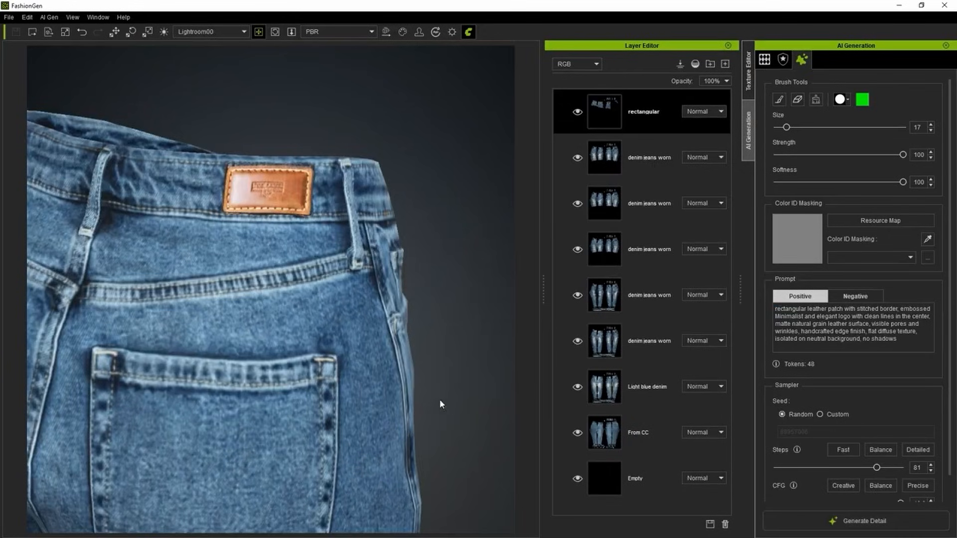
right_drag(439, 399, 298, 309)
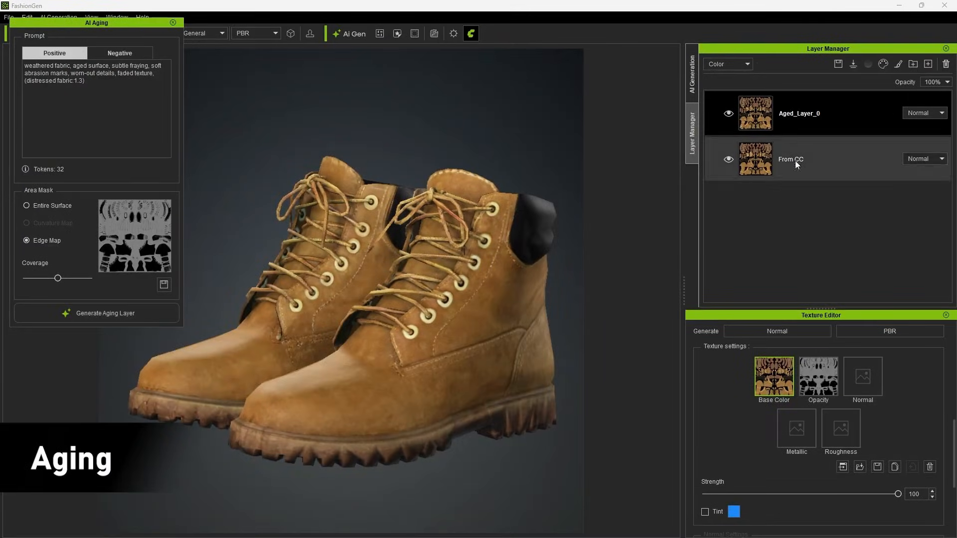
Cycle the boots' aged layer through different blend modes, including Overlay, Subtract and Divide.
click(922, 137)
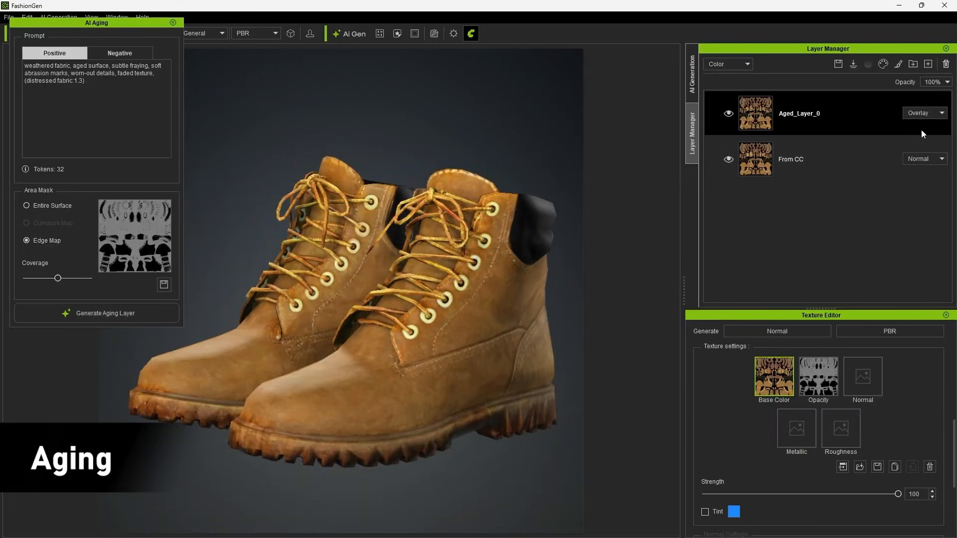
key(Down)
key(Down)
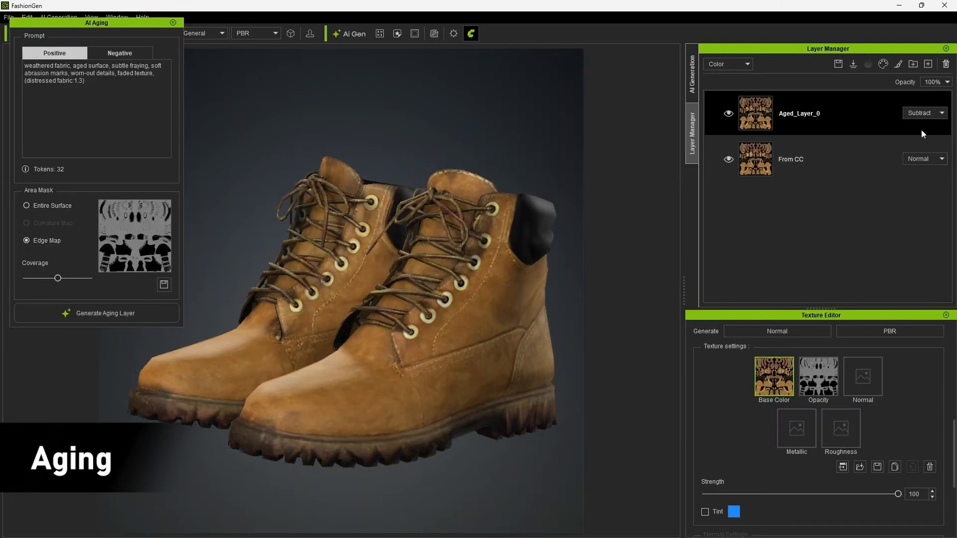
key(Down)
key(Down)
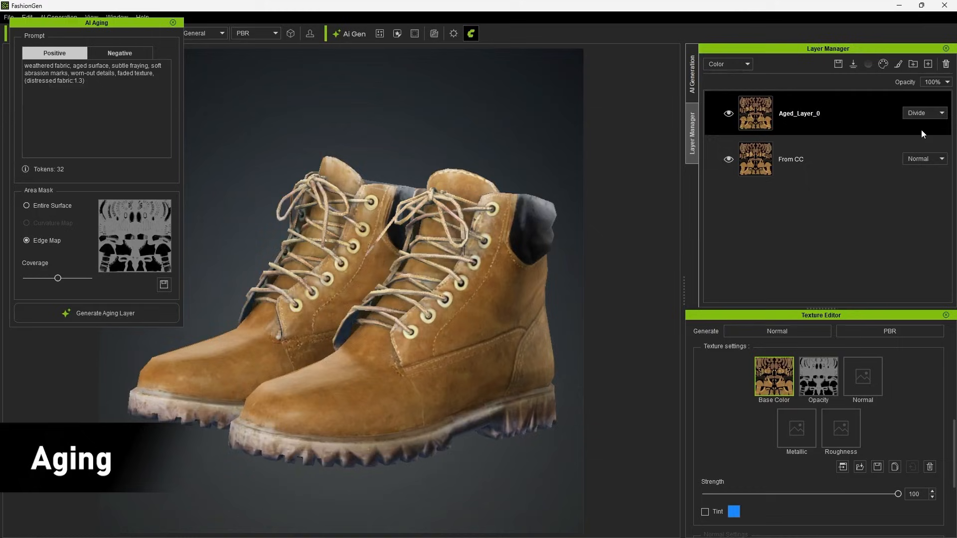
mouse_move(563, 242)
middle_down()
mouse_move(473, 258)
mouse_move(306, 249)
mouse_move(494, 262)
mouse_move(546, 249)
middle_up()
Generate an edge-map aging layer on the armor and tint it light peach (#ffd9be).
click(112, 320)
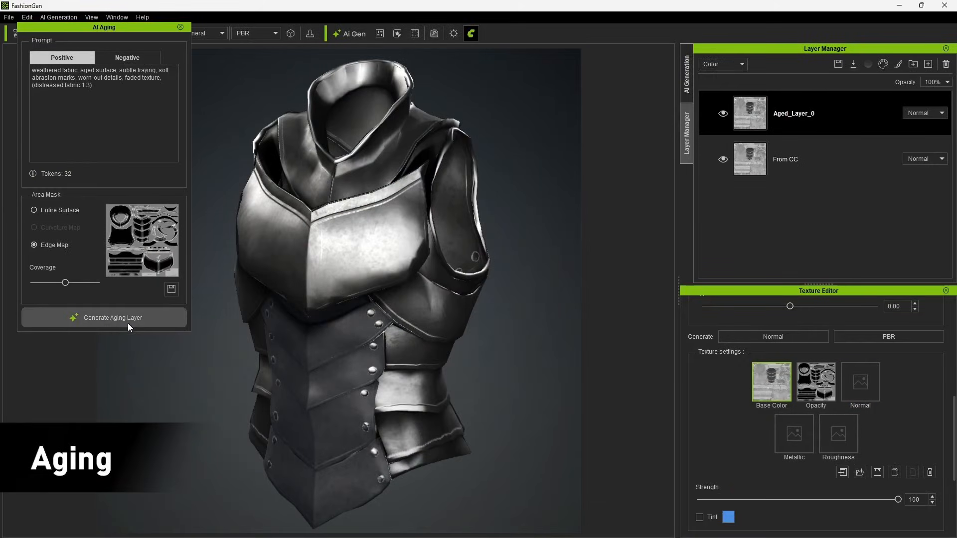
click(700, 518)
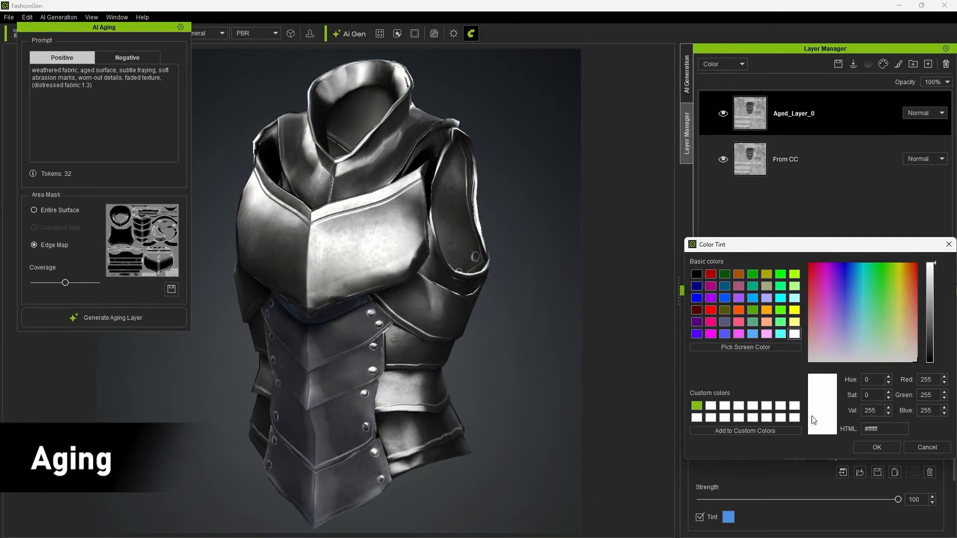
drag(911, 314, 908, 338)
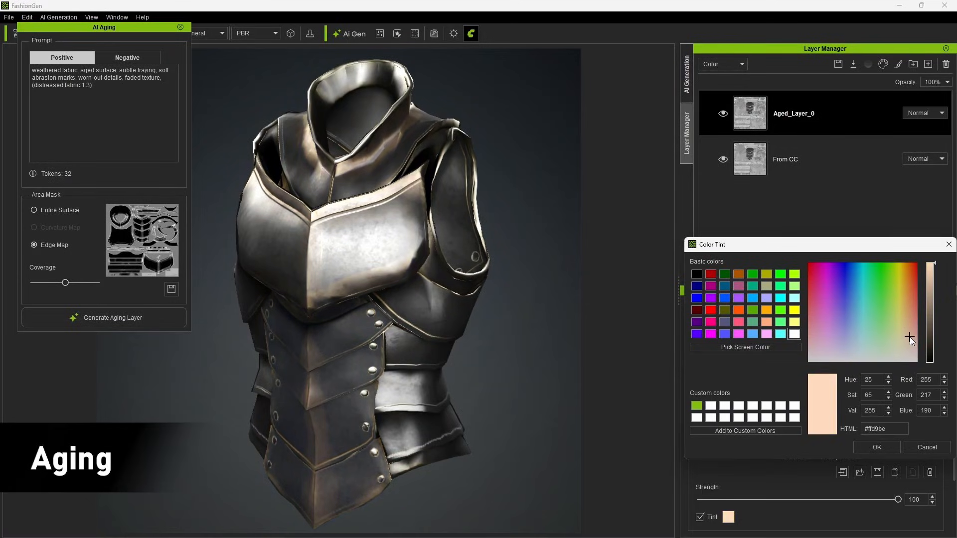
click(876, 447)
drag(545, 276, 212, 283)
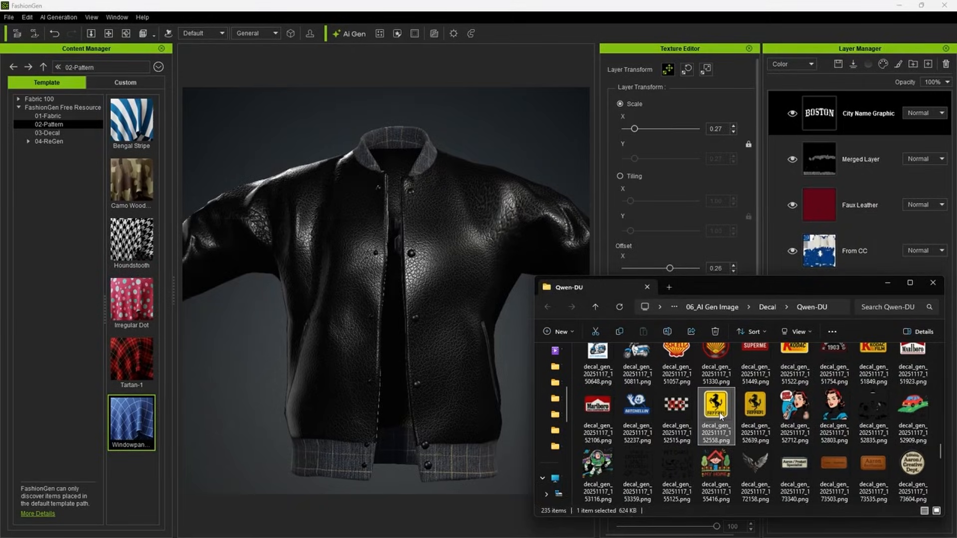
Add the Ferrari decal image to the leather jacket's chest at scale 0.09, with offset X -0.34 and Y -0.16.
drag(720, 416, 351, 254)
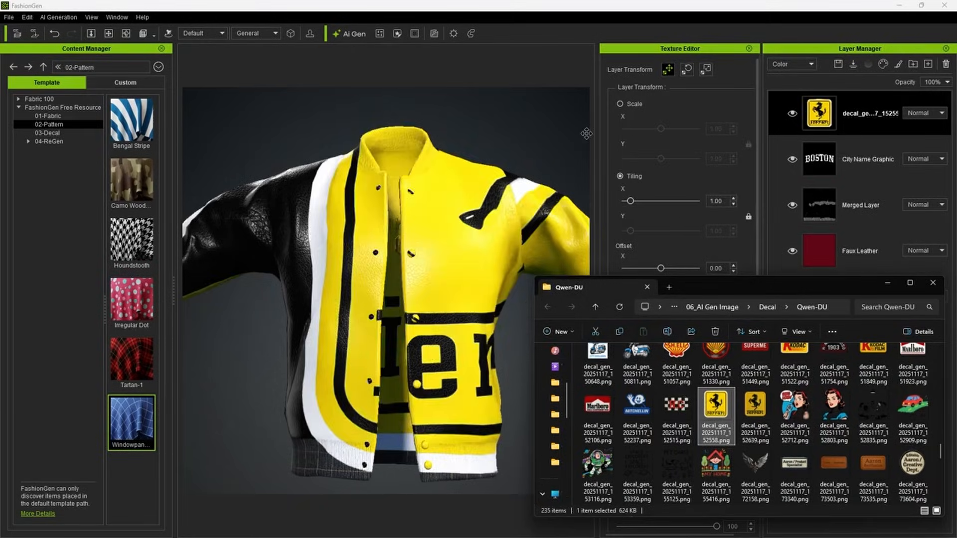
click(622, 107)
drag(660, 129, 629, 129)
drag(653, 268, 656, 297)
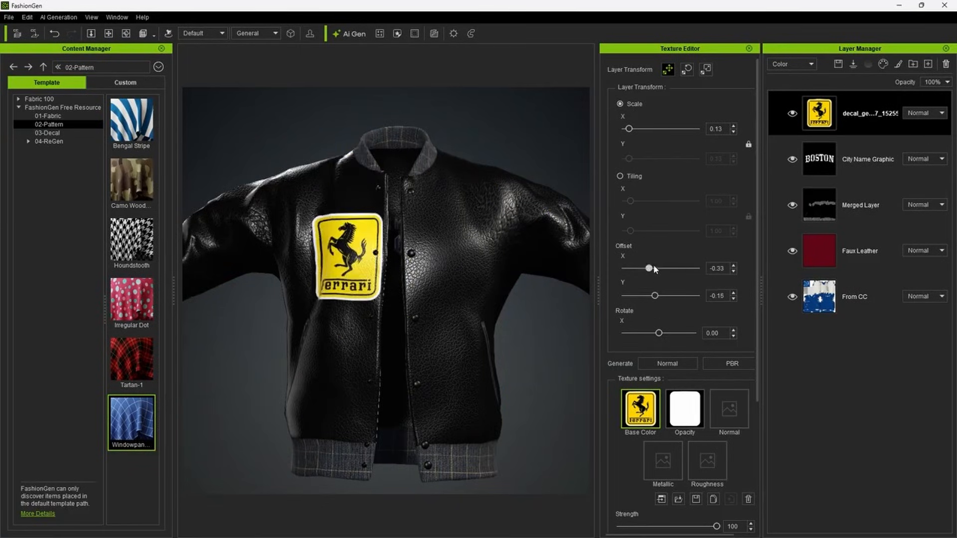
drag(629, 129, 628, 129)
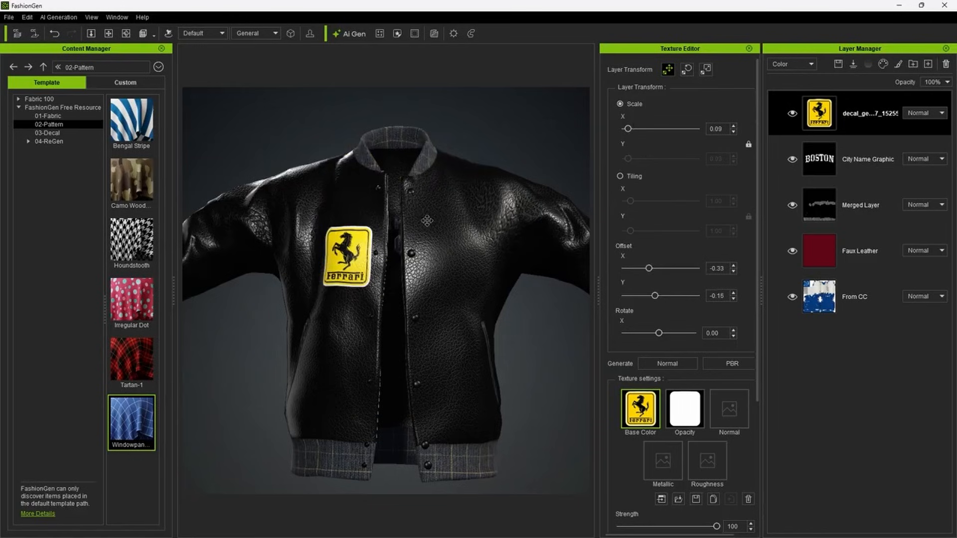
drag(356, 249, 350, 252)
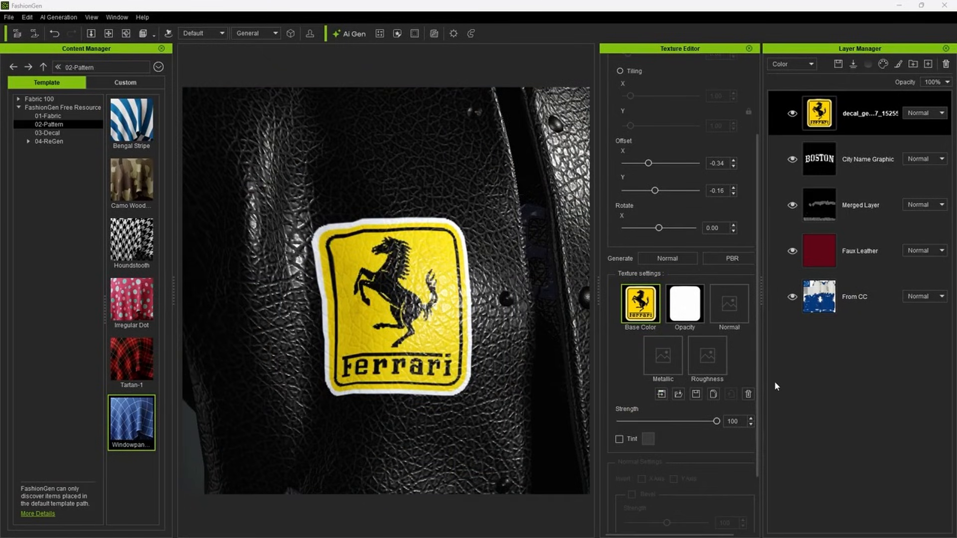
Show the jacket in the Normal channel view and generate a normal map for the Ferrari decal layer.
click(255, 33)
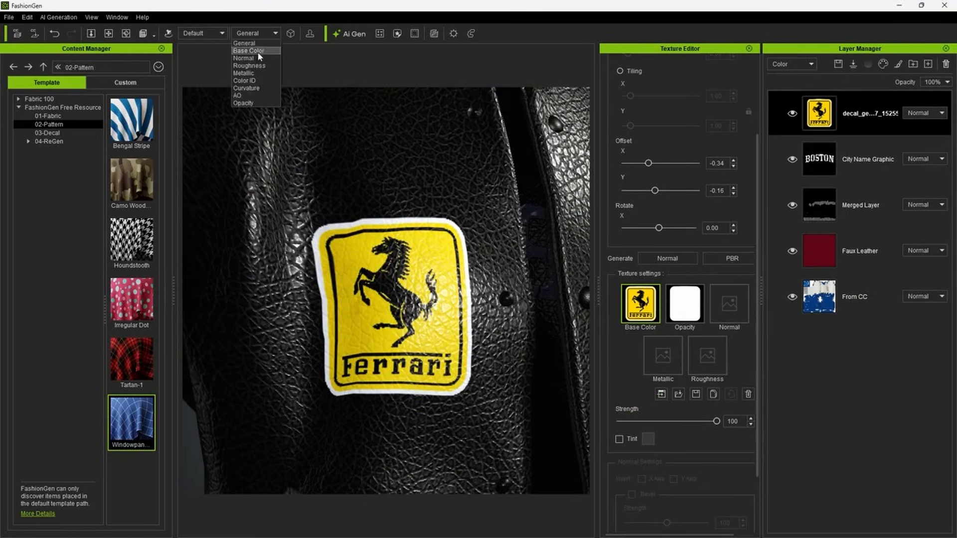
click(258, 56)
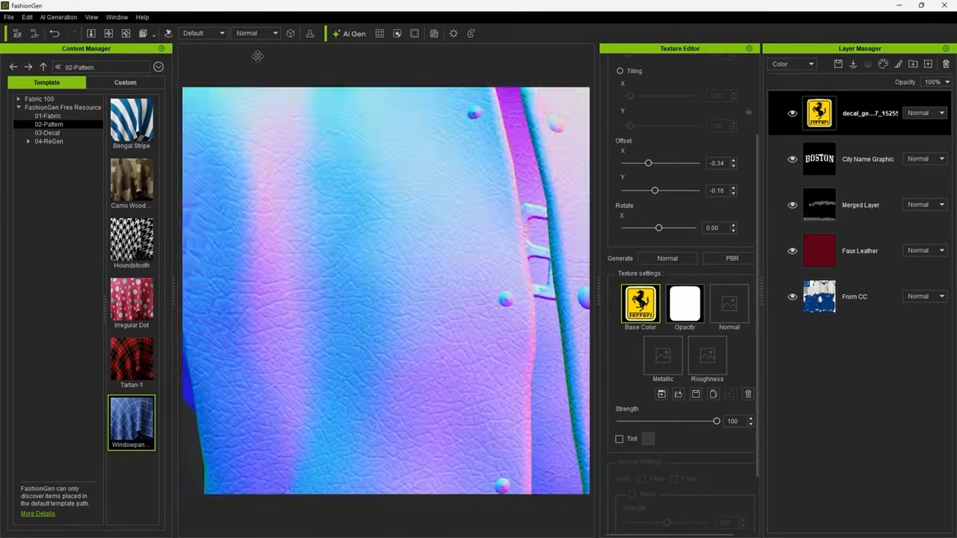
click(677, 259)
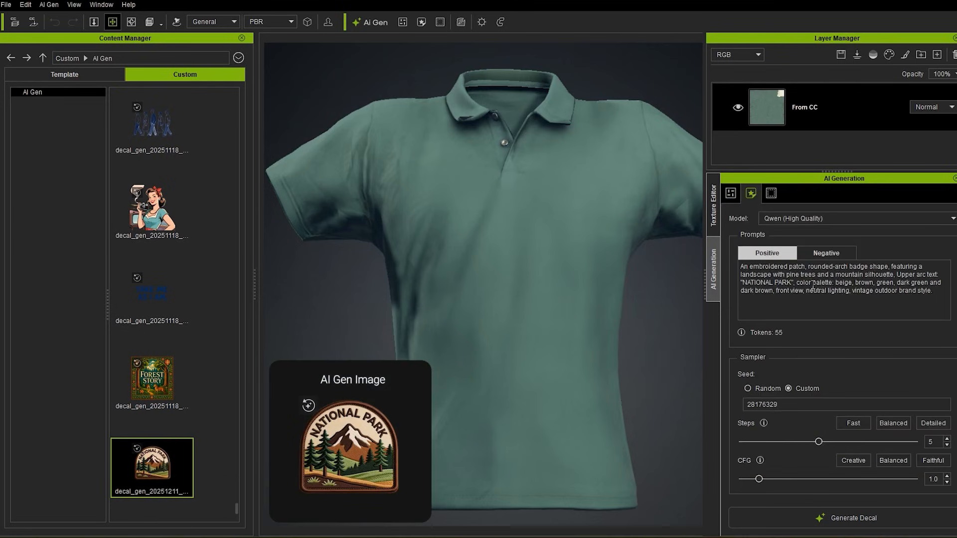
Change the patch prompt to "Shield Shape" with the upper arc text "Outdoor Life" and generate the decal.
drag(808, 267, 927, 276)
text(Shield Shape,)
text(Outdoor Life)
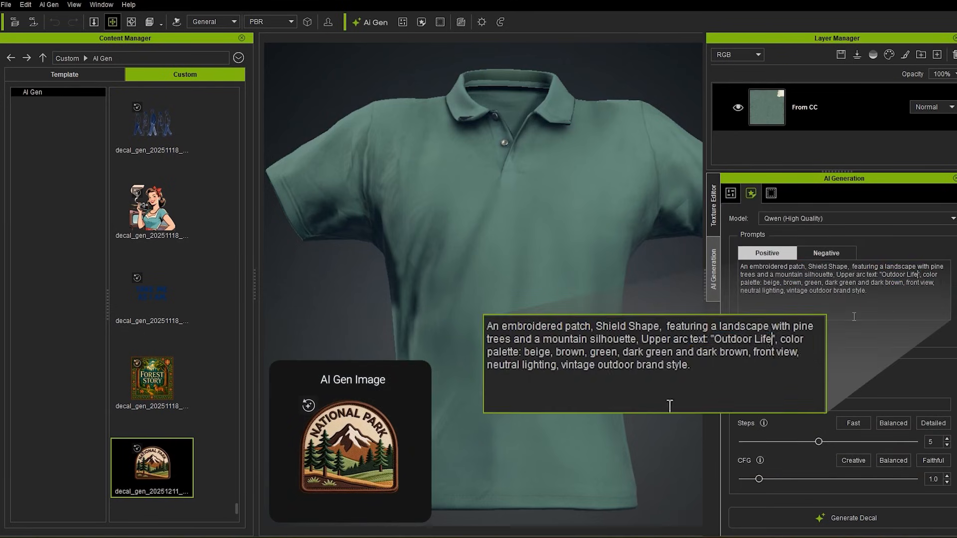
click(844, 517)
Generate an owl decal with the SD1.5 model from the prompt "Cute owl with a colorful hat,sticker,outlined".
click(482, 290)
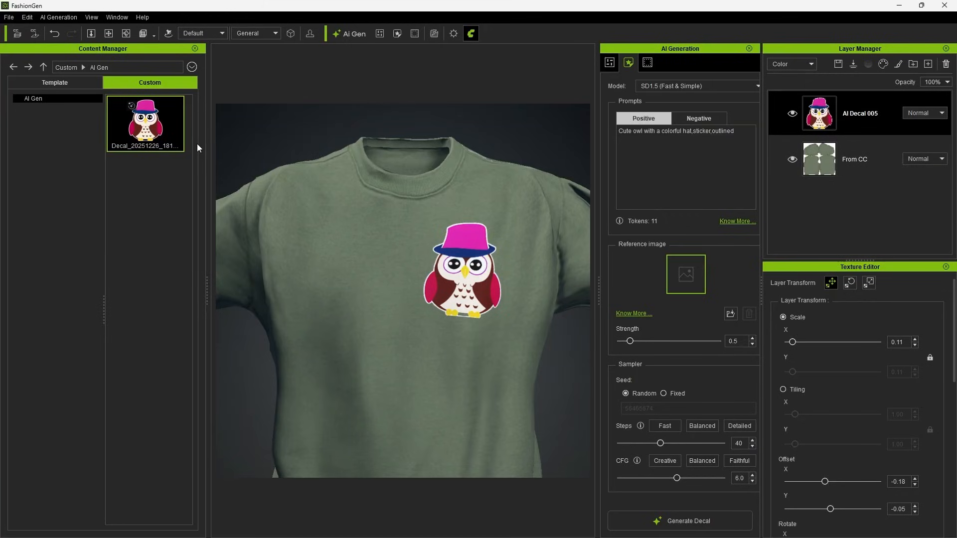
click(683, 528)
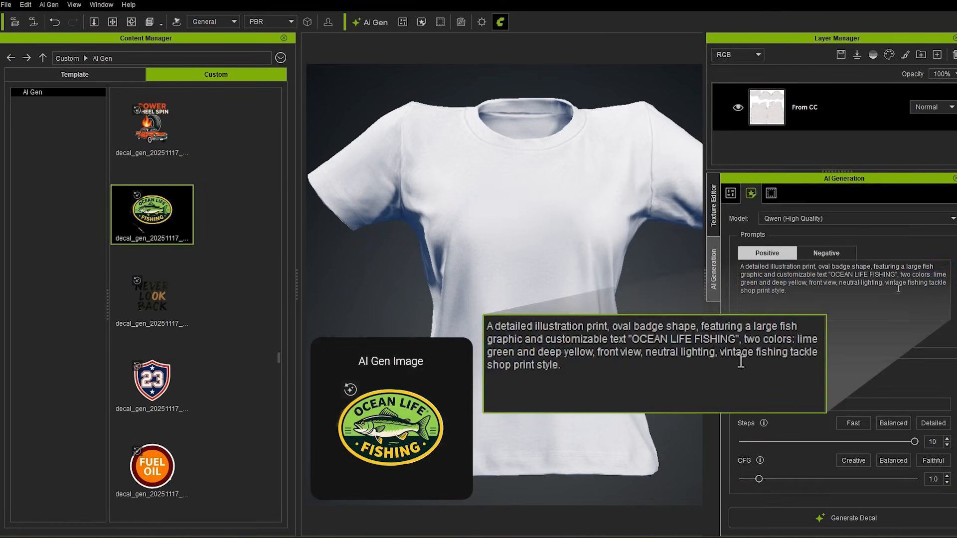
Change the fishing badge prompt to the colors "Deep Blue and Silver gray" and the text "DEEP SEA ADVENTURE".
text(Deep Blue and )
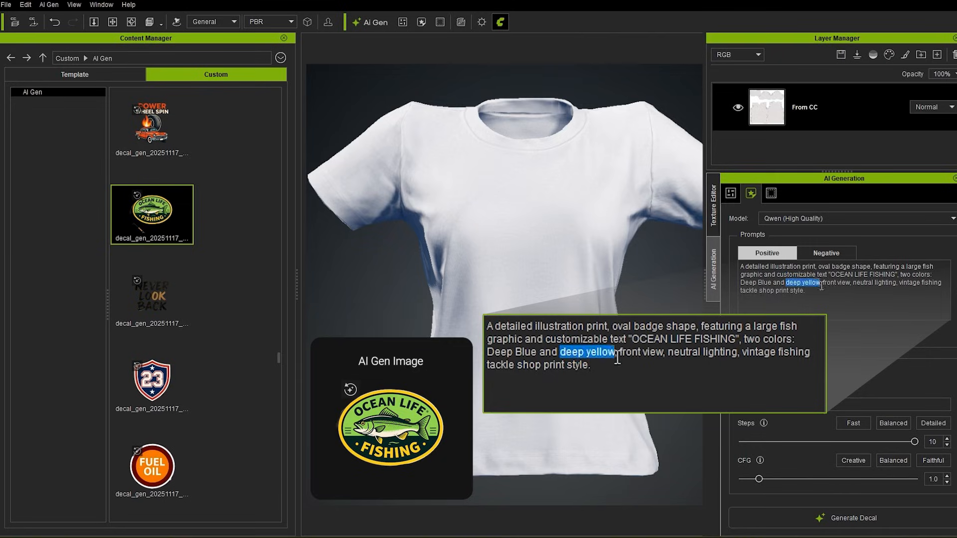
text(Silver gray)
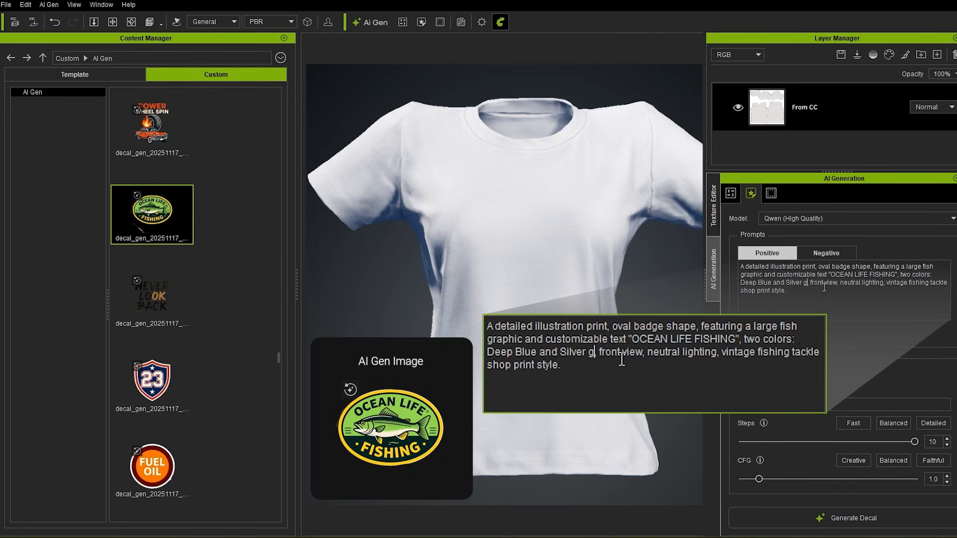
drag(840, 274, 897, 275)
text(DEEP SEAADVENTURE)
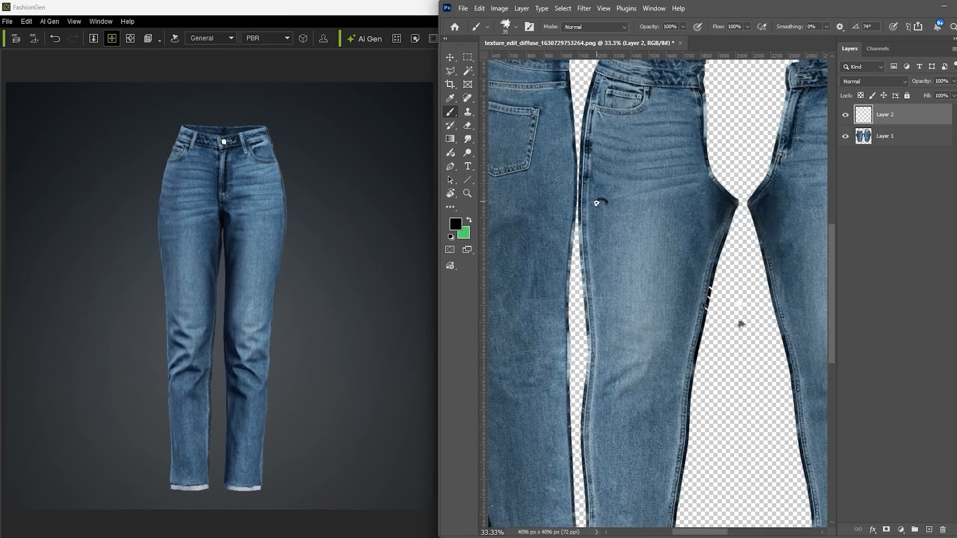
Decorate the jeans texture in Photoshop with heart shapes along the legs and white handwriting on the back pocket.
mouse_move(598, 202)
mouse_down()
mouse_move(616, 204)
mouse_move(606, 208)
mouse_up()
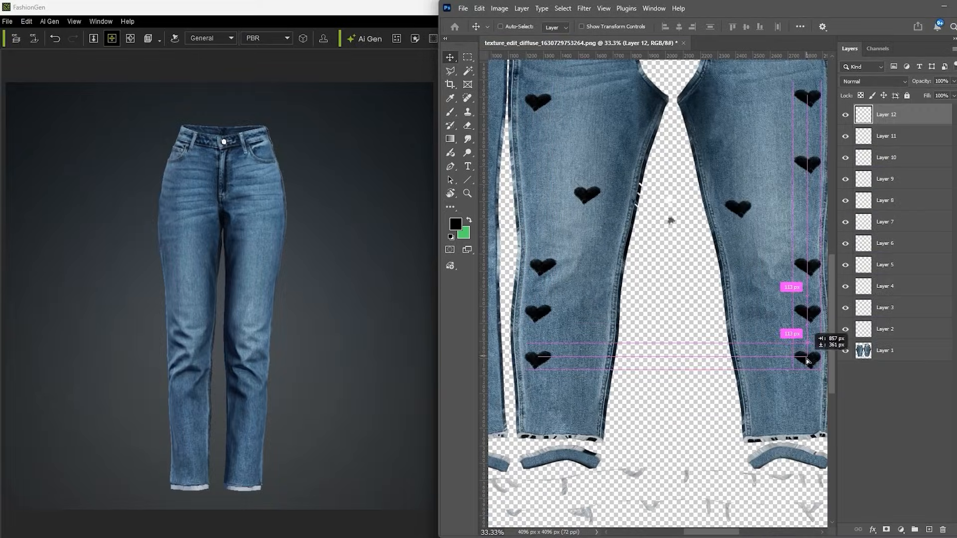
drag(808, 361, 808, 361)
alt+scroll(671, 250, down, 3)
click(464, 9)
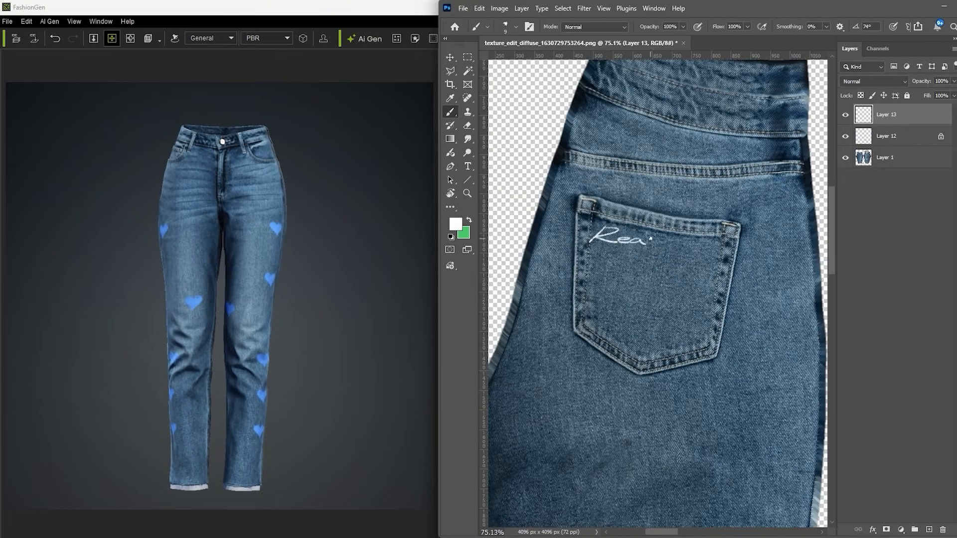
drag(651, 239, 673, 241)
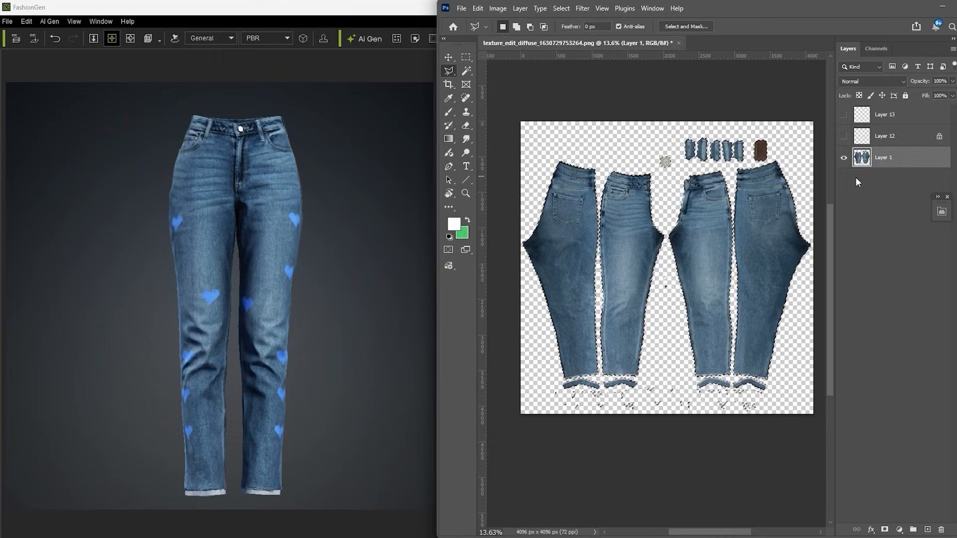
Generate a blue checkered denim pattern over the selected jeans area with generative fill.
right_click(722, 224)
click(783, 382)
click(614, 448)
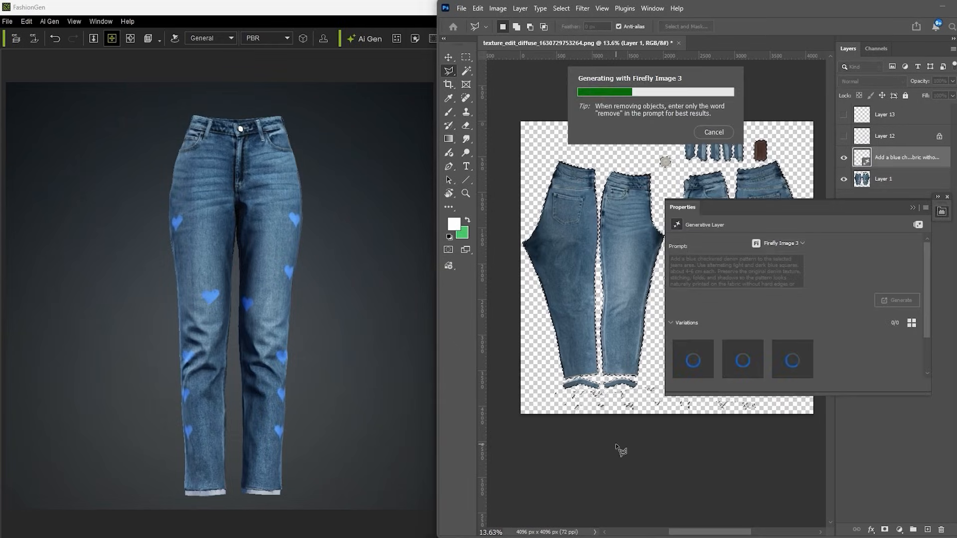
click(945, 199)
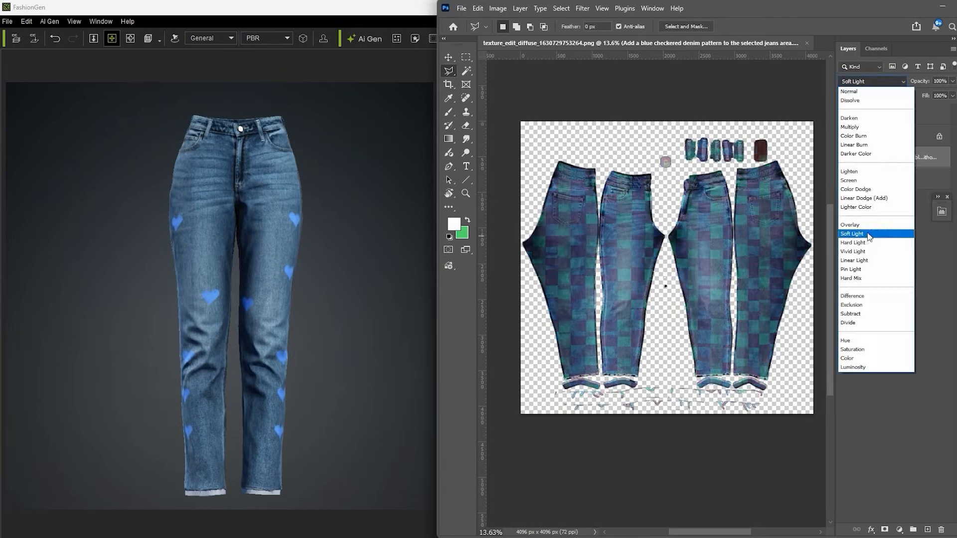
Try Soft Light and another blend mode on the generated checkered pattern layer.
click(856, 340)
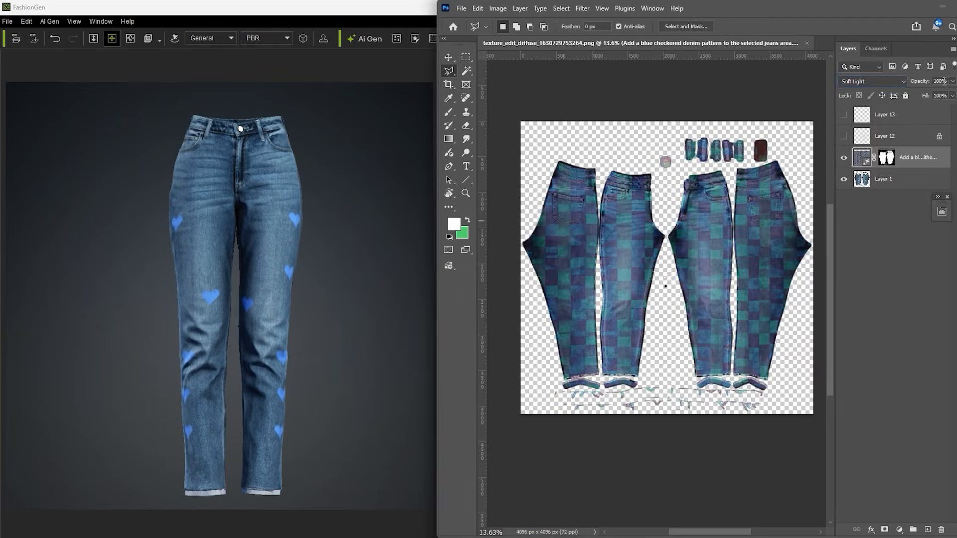
click(873, 81)
click(852, 350)
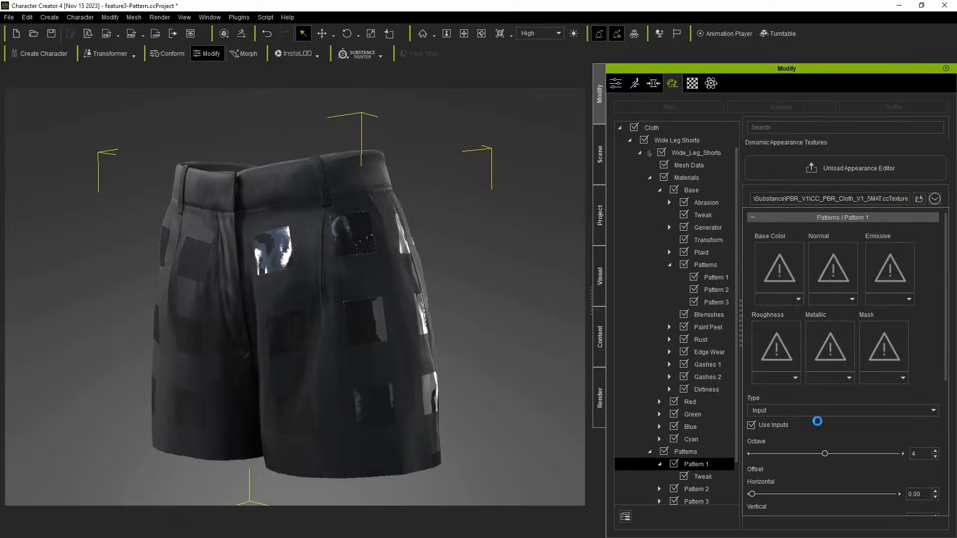
In Character Creator, load Pattern3.jpg as the base color of the shorts' Pattern 1 and set its octave to 1.
scroll(934, 483, down, 5)
drag(775, 427, 797, 429)
drag(797, 429, 800, 430)
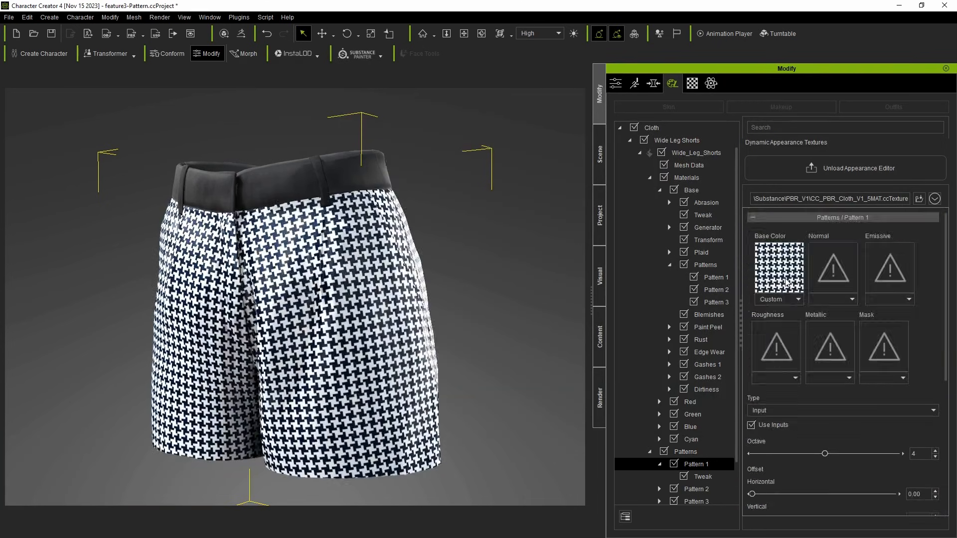
click(786, 282)
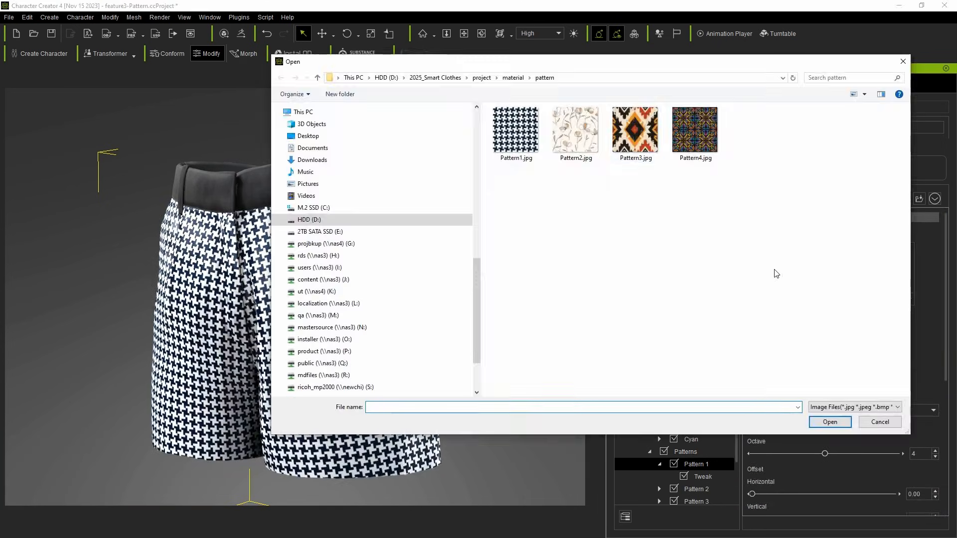
double_click(657, 154)
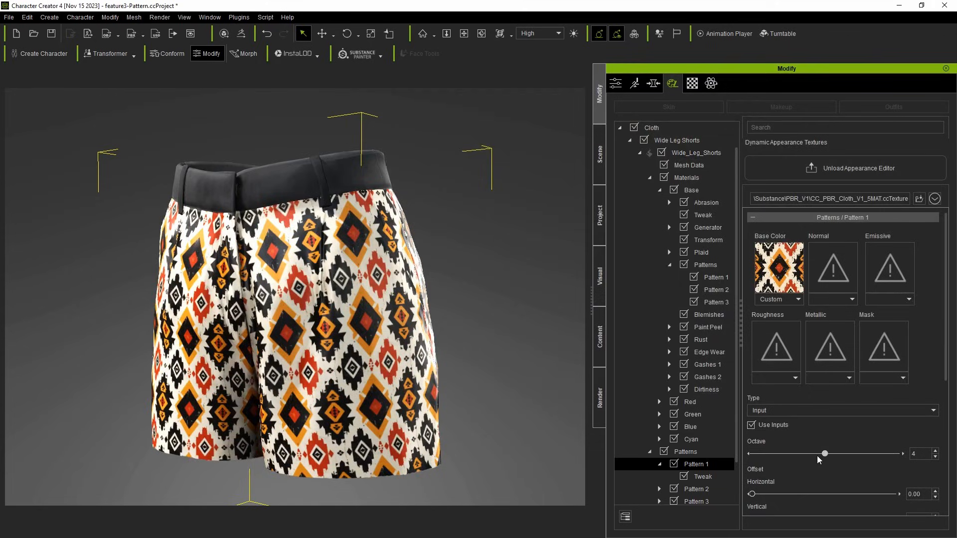
drag(820, 455, 771, 463)
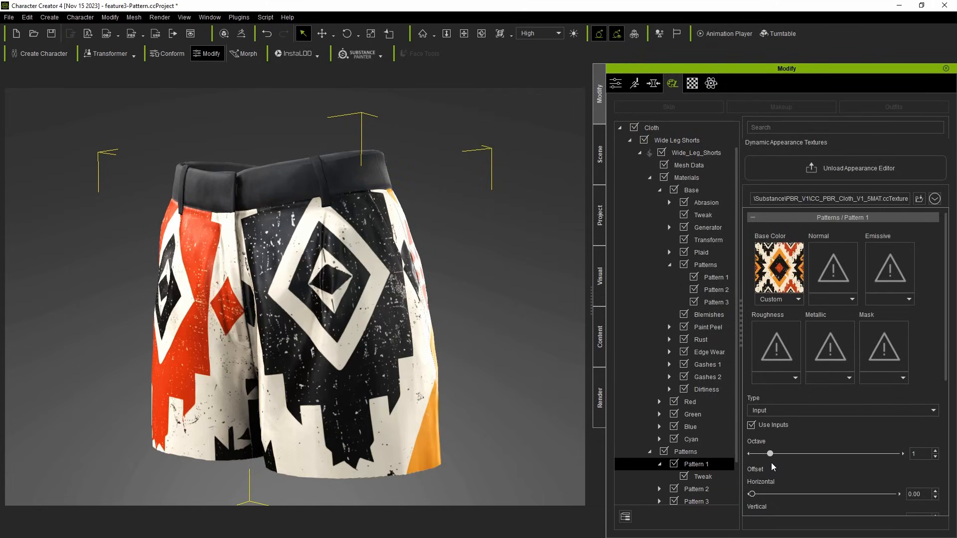
Replace the Pattern 1 base color with Pattern4.jpg and raise the octave.
click(789, 291)
double_click(694, 129)
drag(771, 453, 805, 455)
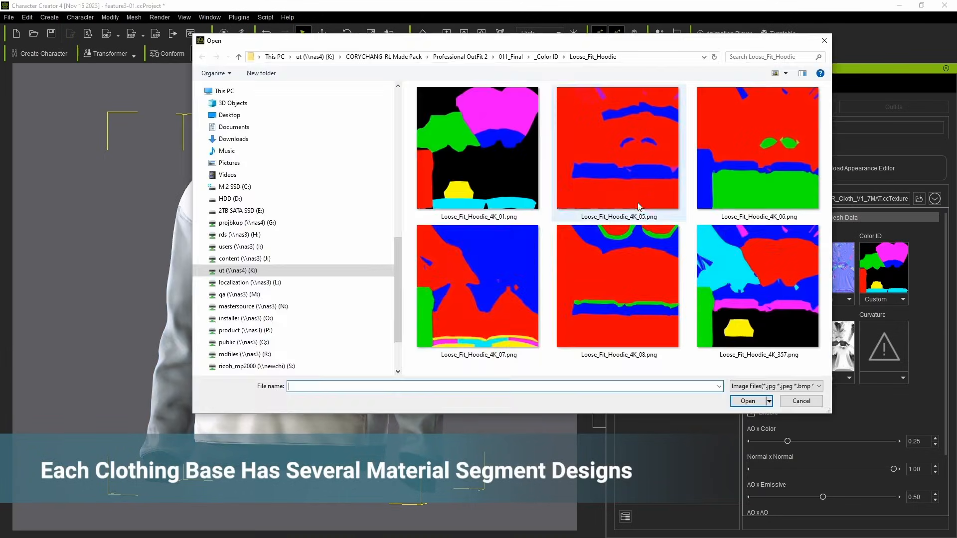
Load two alternative Color ID maps on the Loose Fit Hoodie to switch its material segment design.
double_click(639, 207)
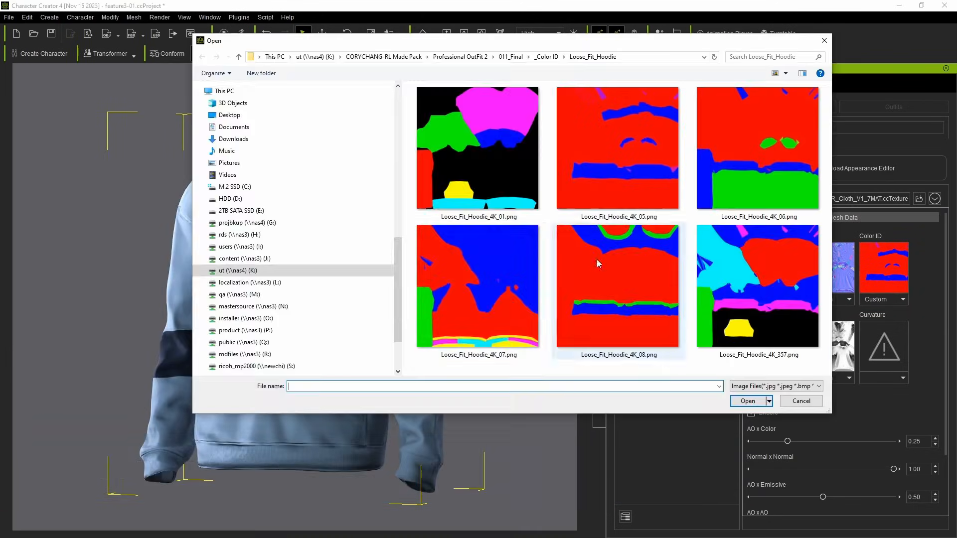
double_click(597, 259)
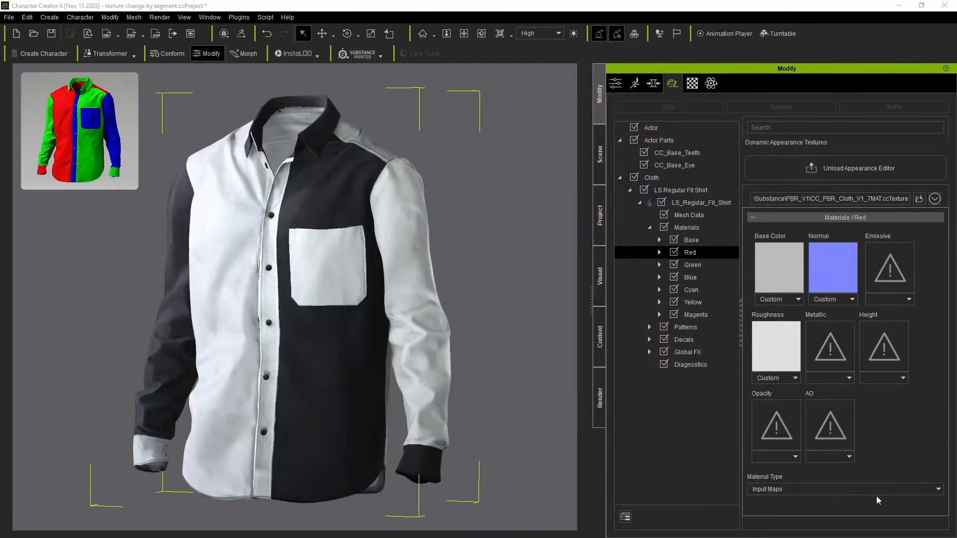
Change the plaid Stripe B color of the shirt's Red material to light yellow.
click(880, 491)
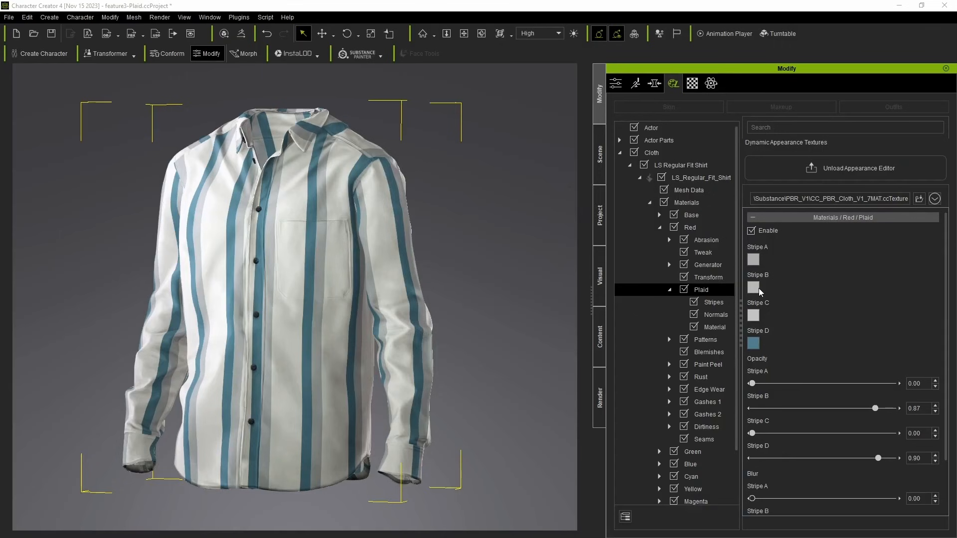
click(757, 288)
click(537, 367)
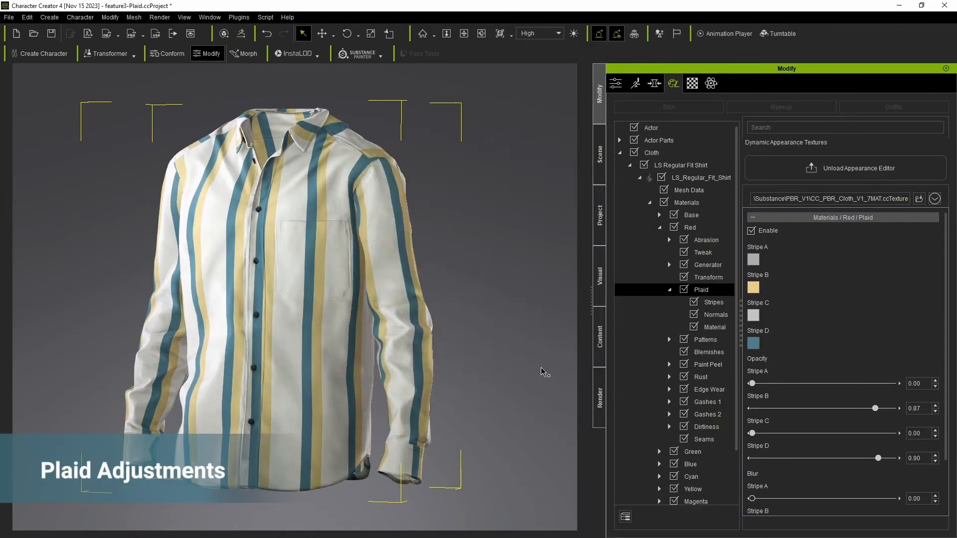
Open the Stripes settings of the plaid on the shirt's Red material.
click(713, 302)
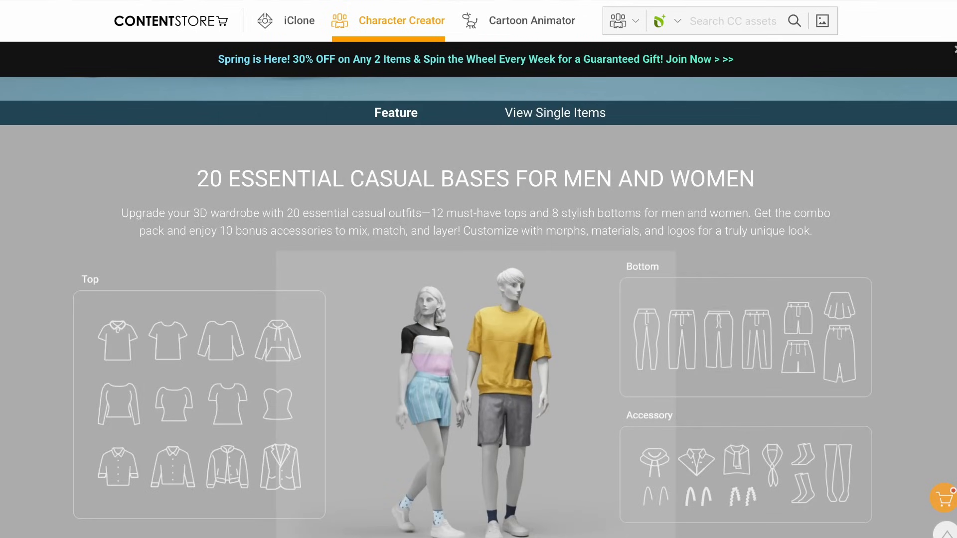
Switch to the Reallusion Content Store and examine the Casual 20, Workwear 12 and fabric product pages, including the FashionGen and seamless tiling features.
scroll(478, 307, up, 5)
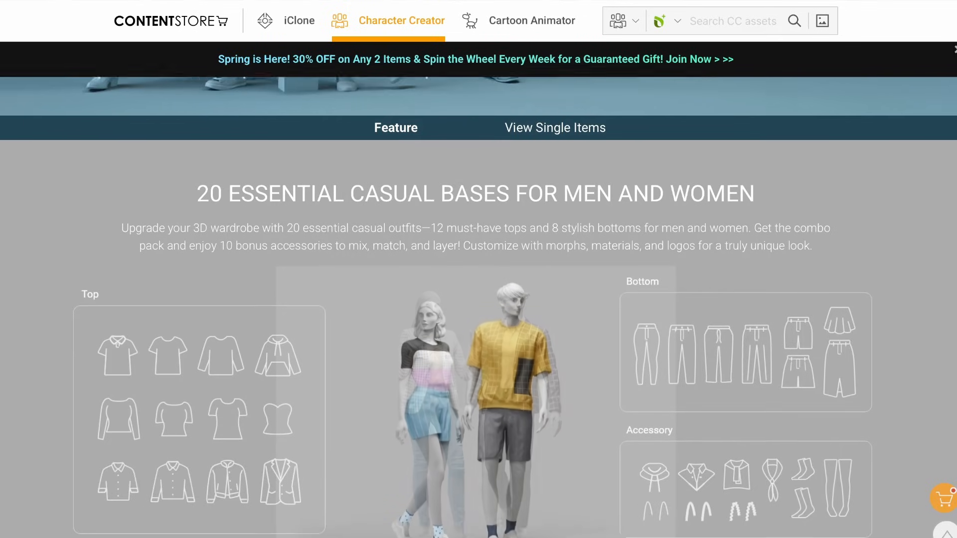
scroll(479, 307, up, 4)
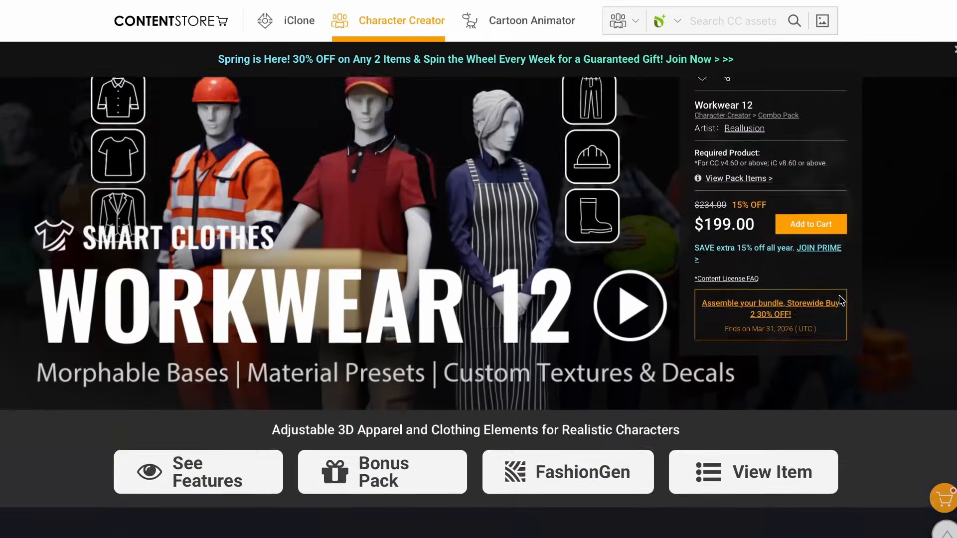
scroll(841, 300, down, 7)
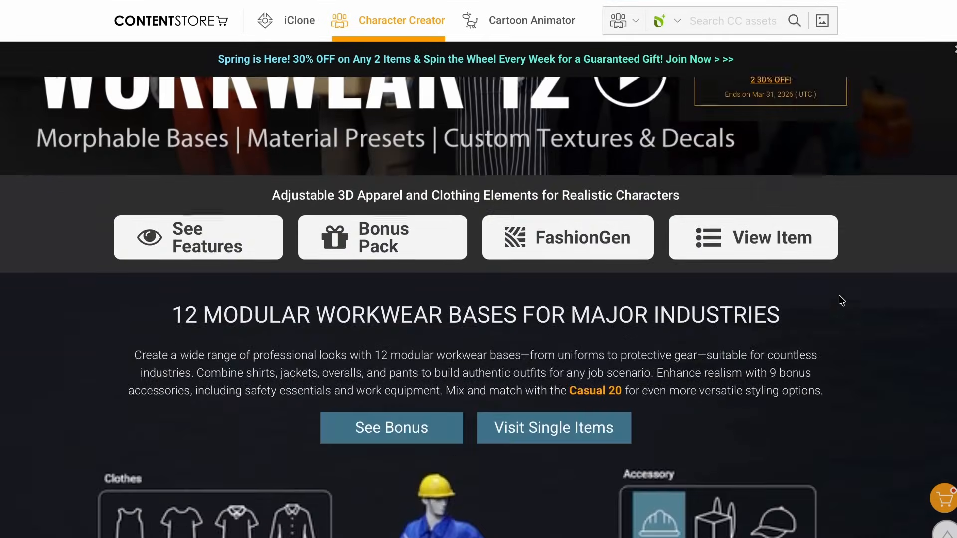
scroll(839, 295, down, 1)
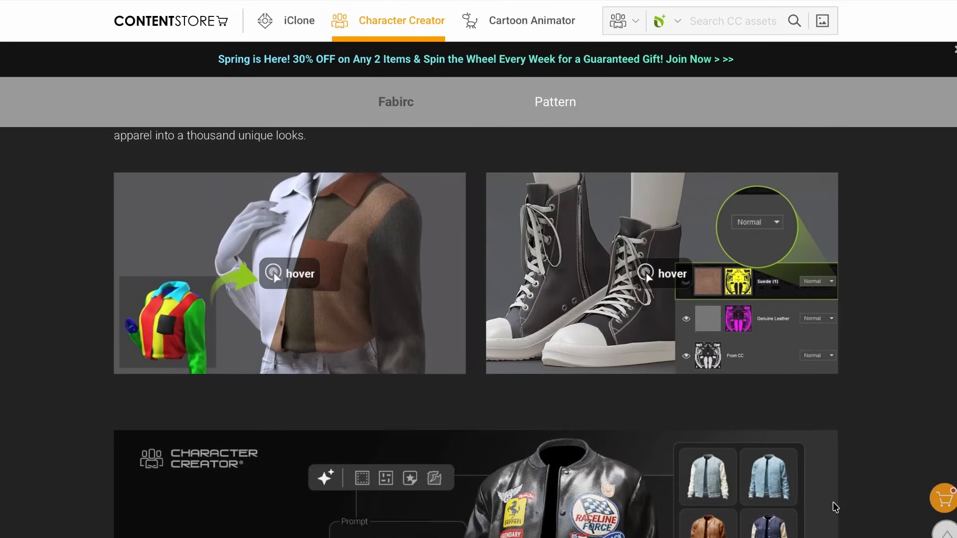
scroll(833, 501, up, 2)
scroll(833, 508, up, 6)
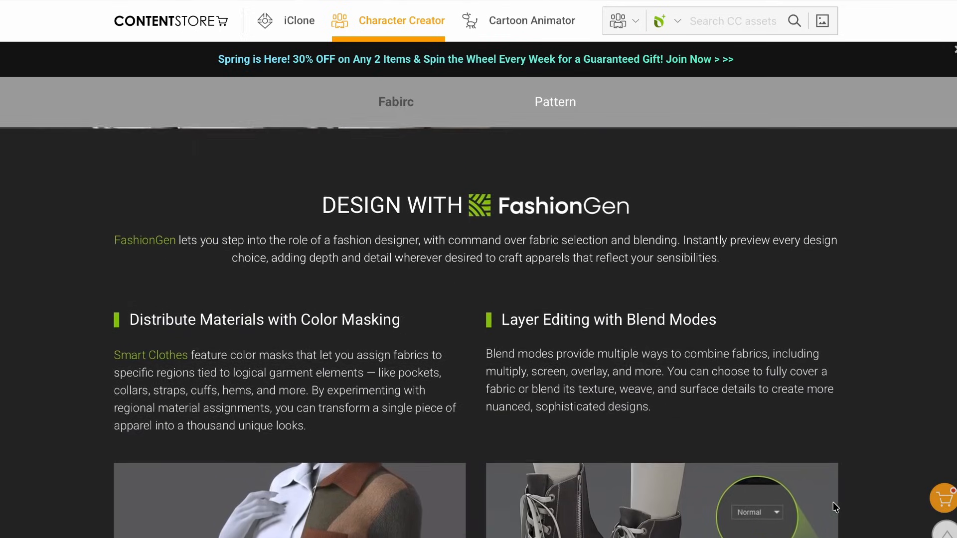
scroll(834, 505, up, 6)
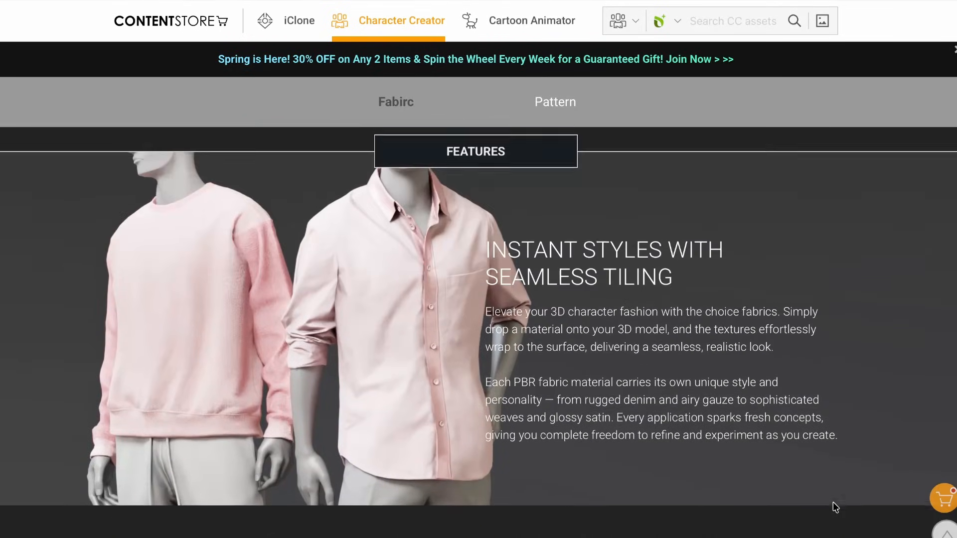
scroll(833, 502, up, 2)
scroll(833, 501, down, 1)
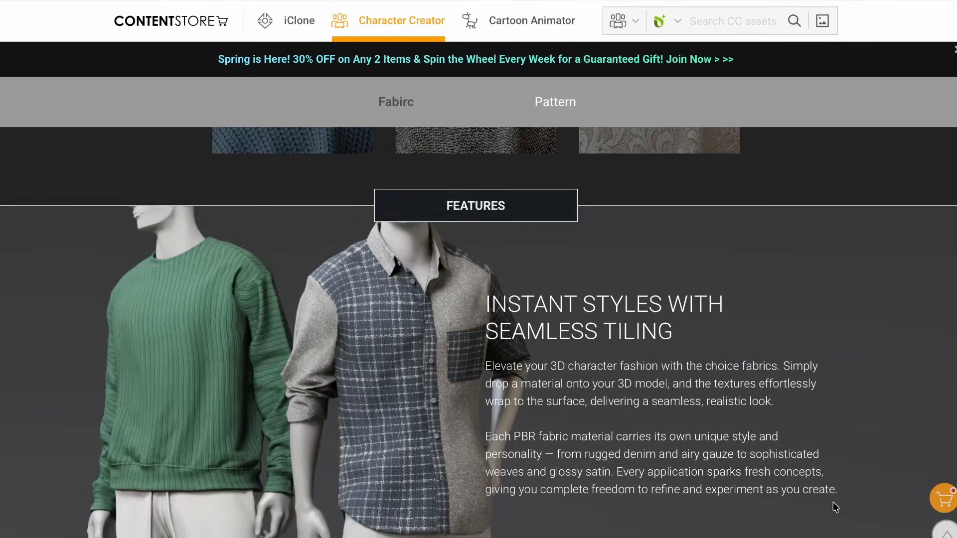
scroll(832, 502, up, 3)
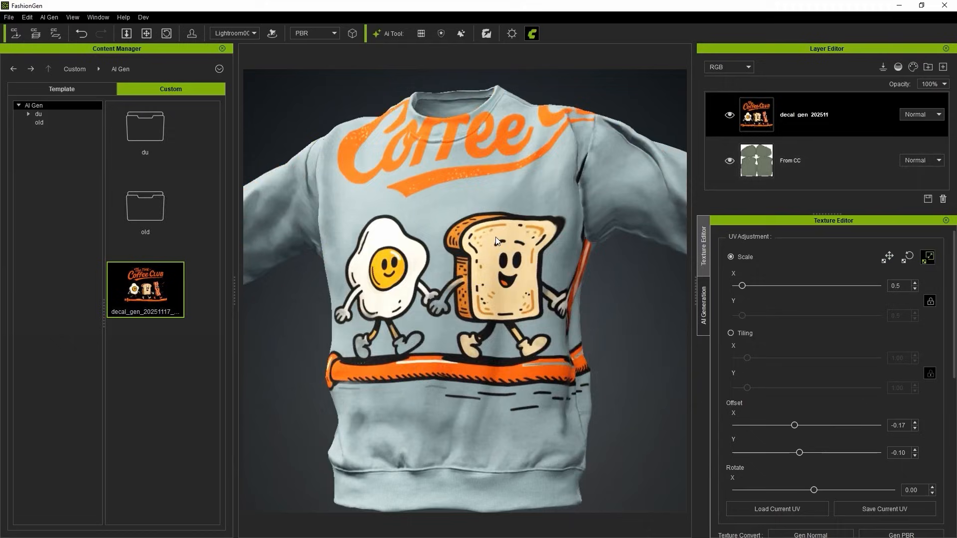
In FashionGen, inspect the decal on the garment and switch the viewport display mode to Normal.
scroll(928, 344, down, 5)
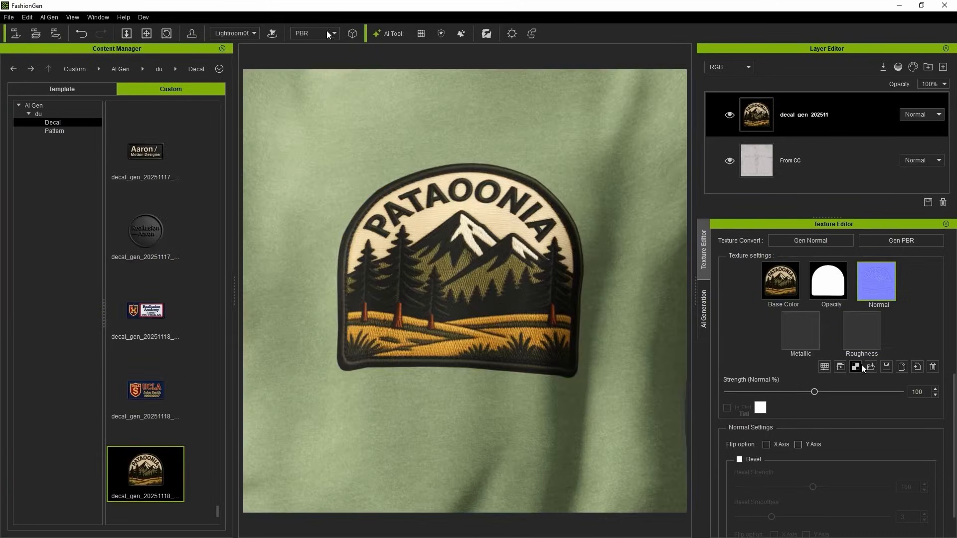
click(327, 34)
click(314, 70)
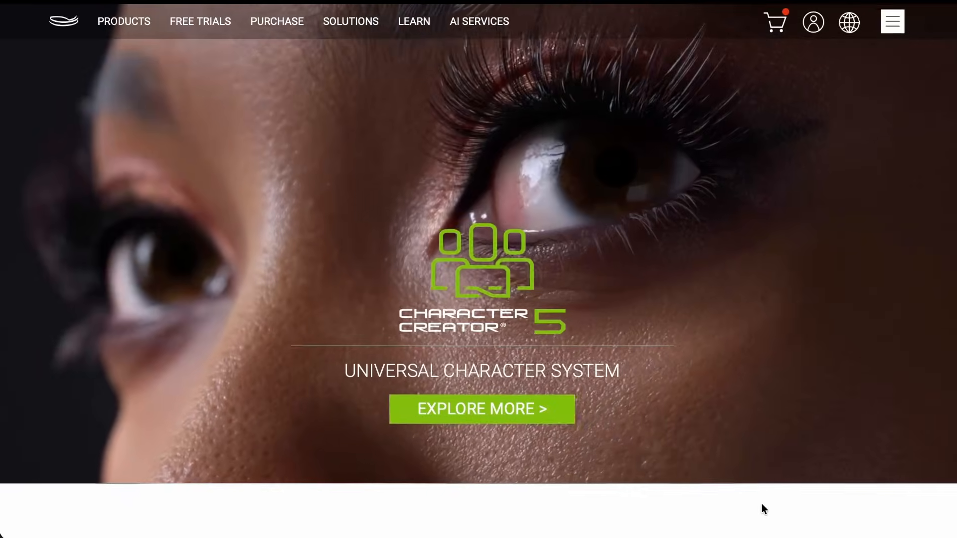
Switch to the Reallusion website and look through the homepage's featured products, events and special highlights.
scroll(762, 508, down, 3)
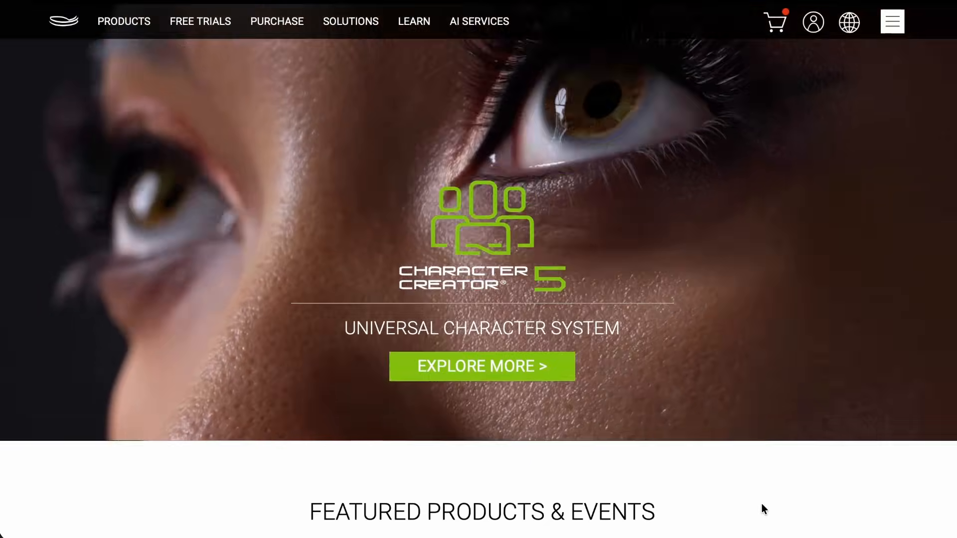
scroll(762, 503, down, 5)
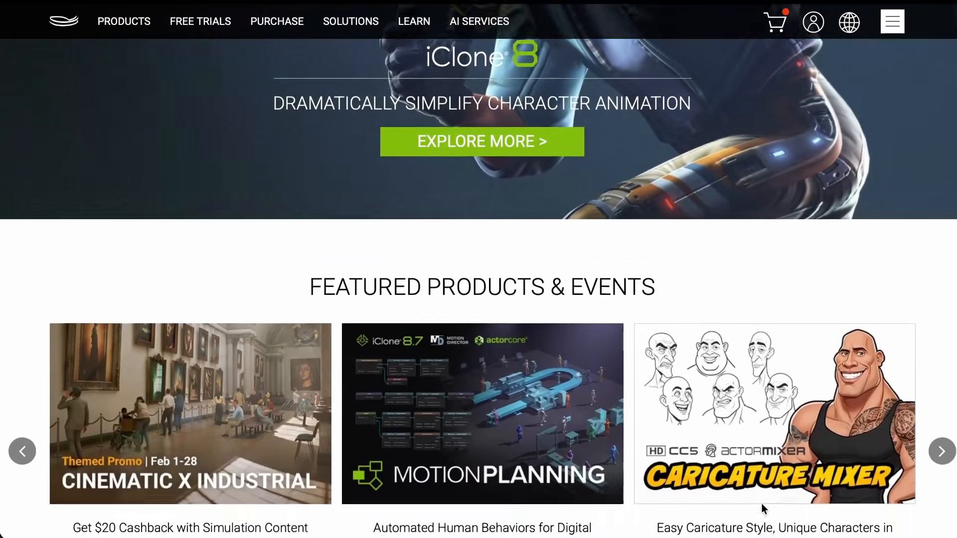
scroll(762, 503, down, 2)
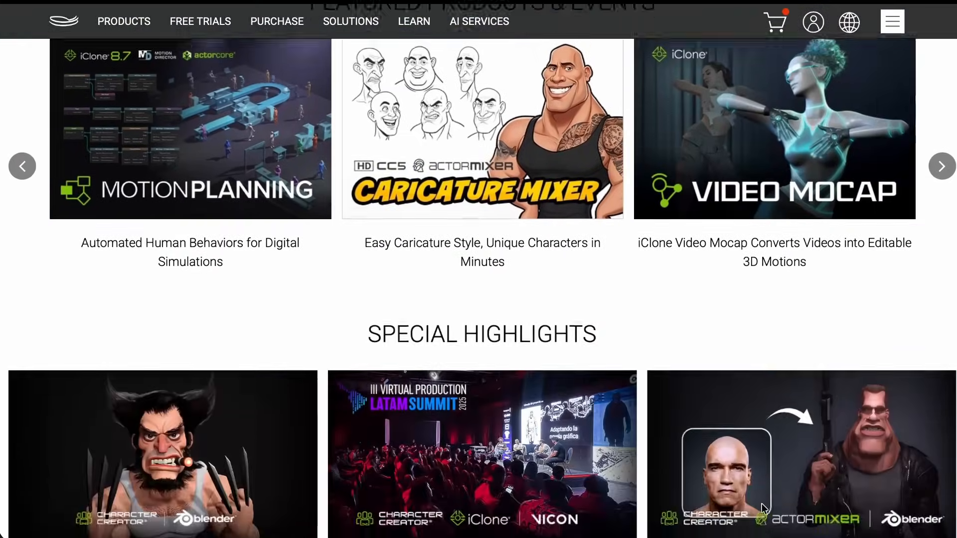